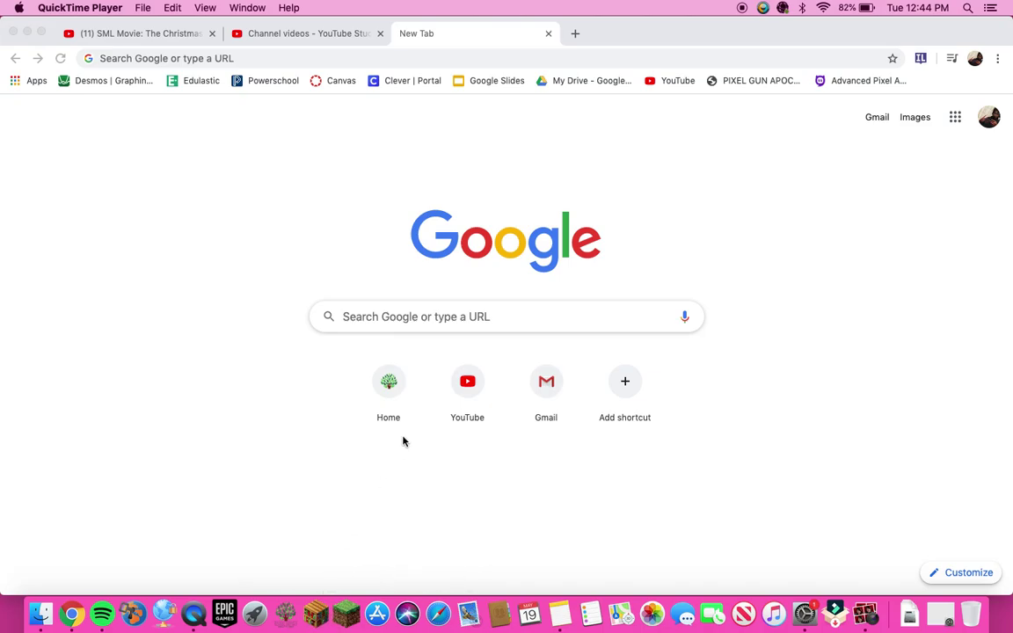
Step: Show Chrome's recent search suggestions from the New Tab page address bar
left_click(341, 58)
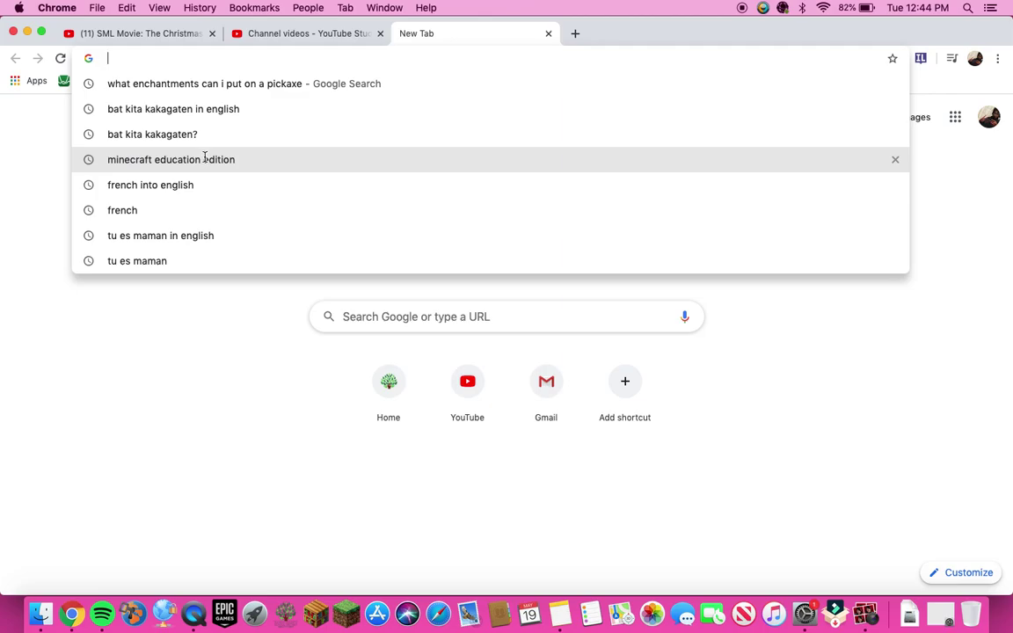
Step: Search 'minecraft education edition' and open the official Minecraft: Education Edition download page
left_click(202, 160)
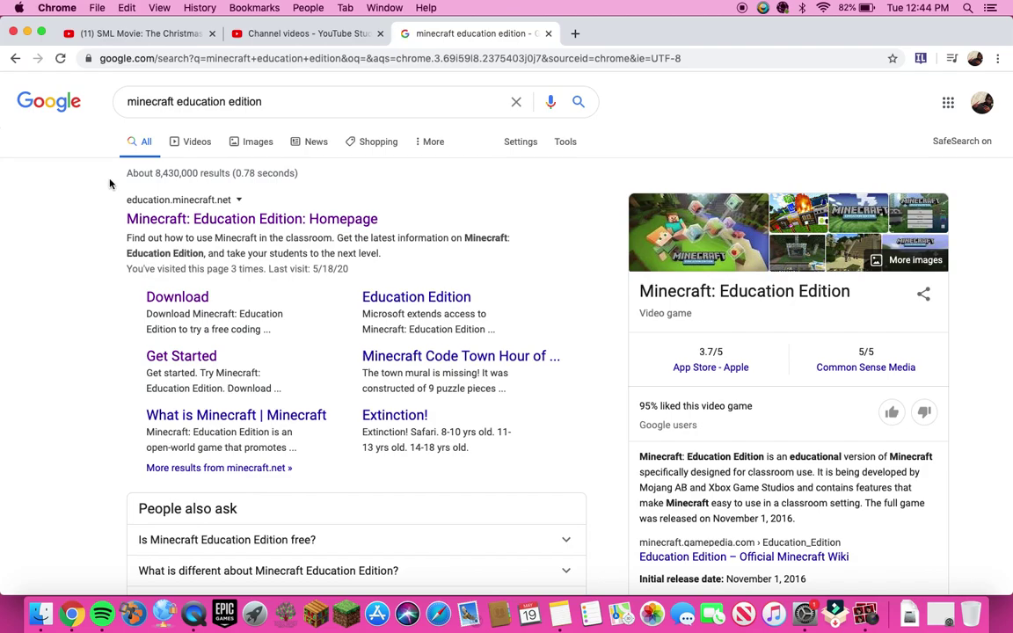
left_click_drag(98, 160, 316, 298)
scroll(484, 503, "down", 1)
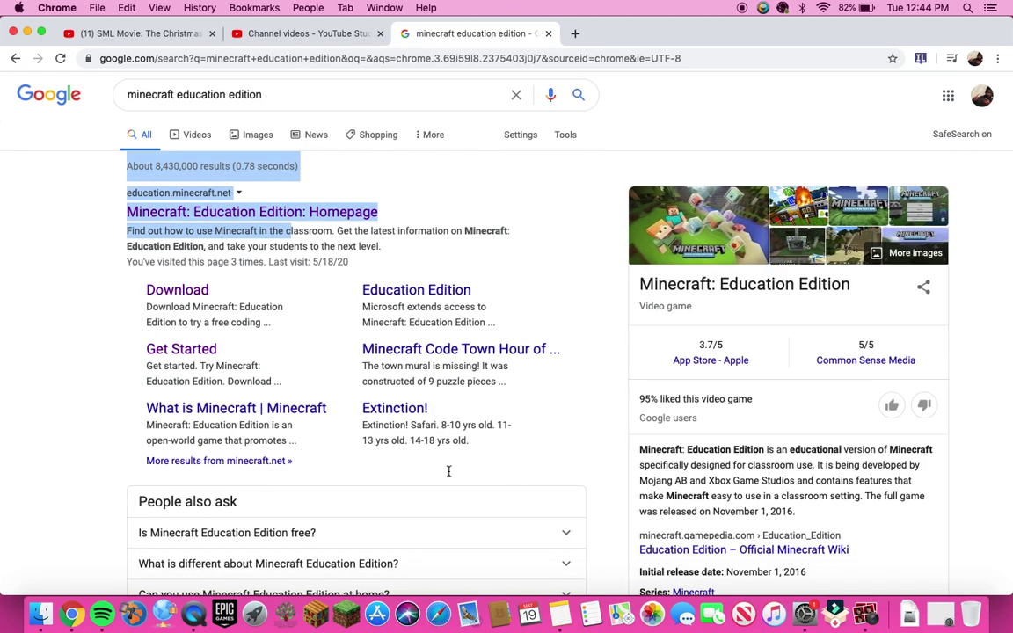
left_click(6, 204)
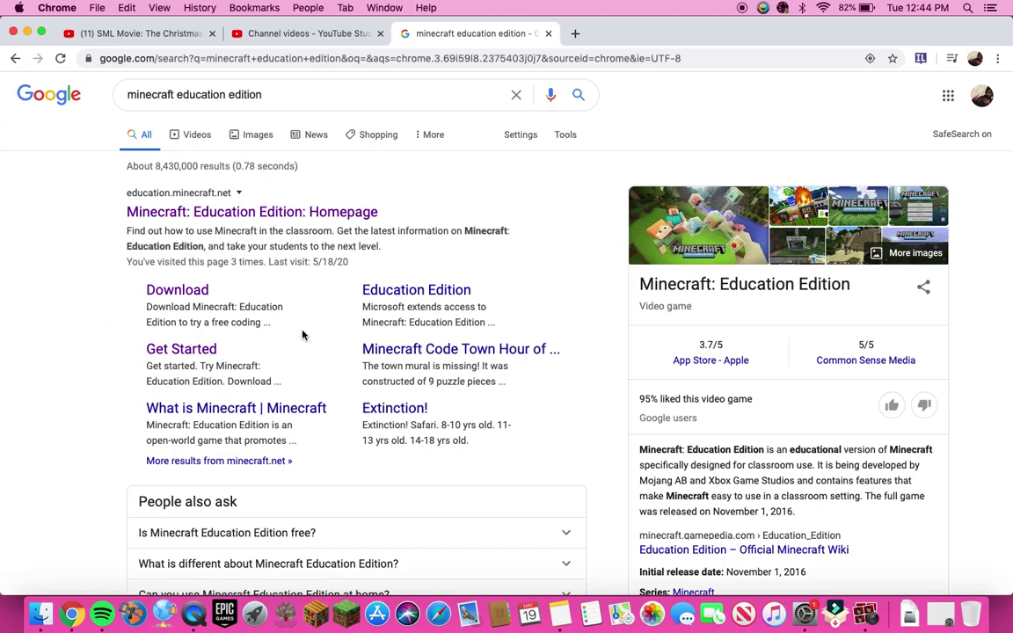
left_click(182, 292)
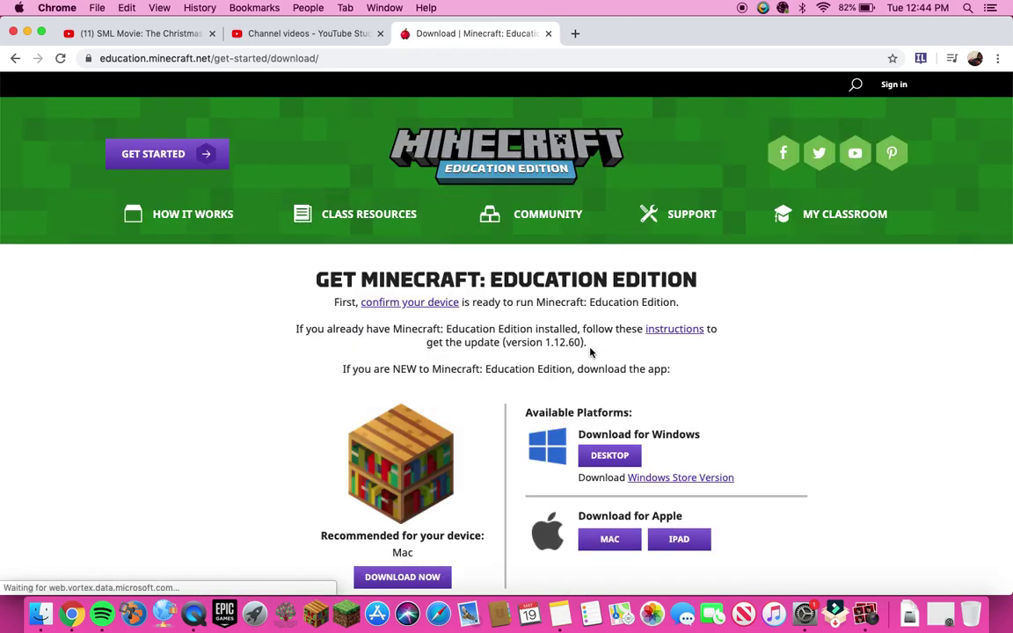
Step: Start downloading the Windows DESKTOP installer for Minecraft: Education Edition
scroll(591, 348, "down", 3)
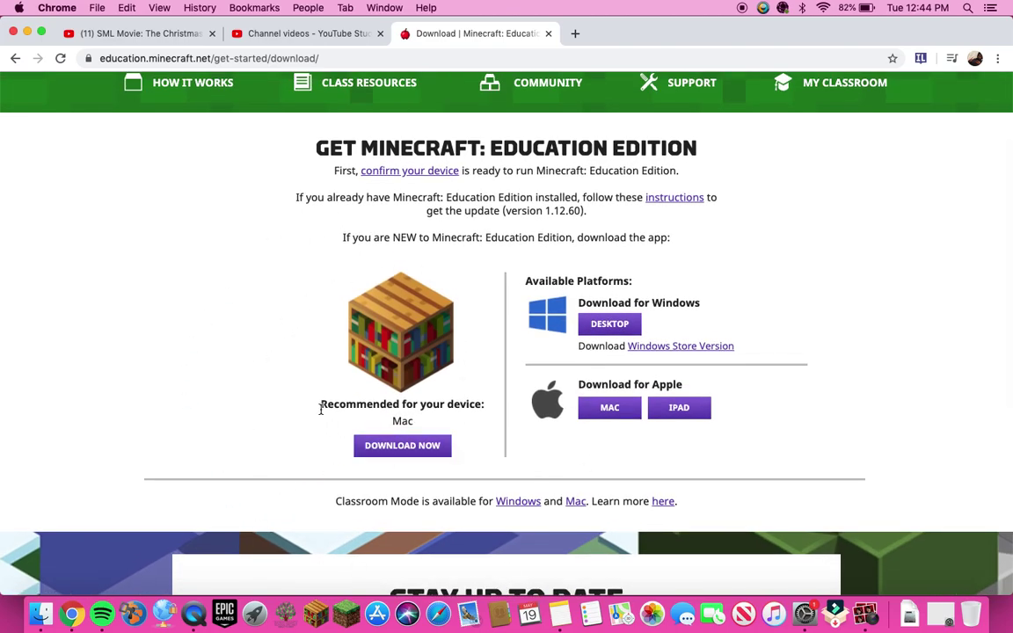
left_click_drag(321, 405, 439, 420)
left_click(208, 314)
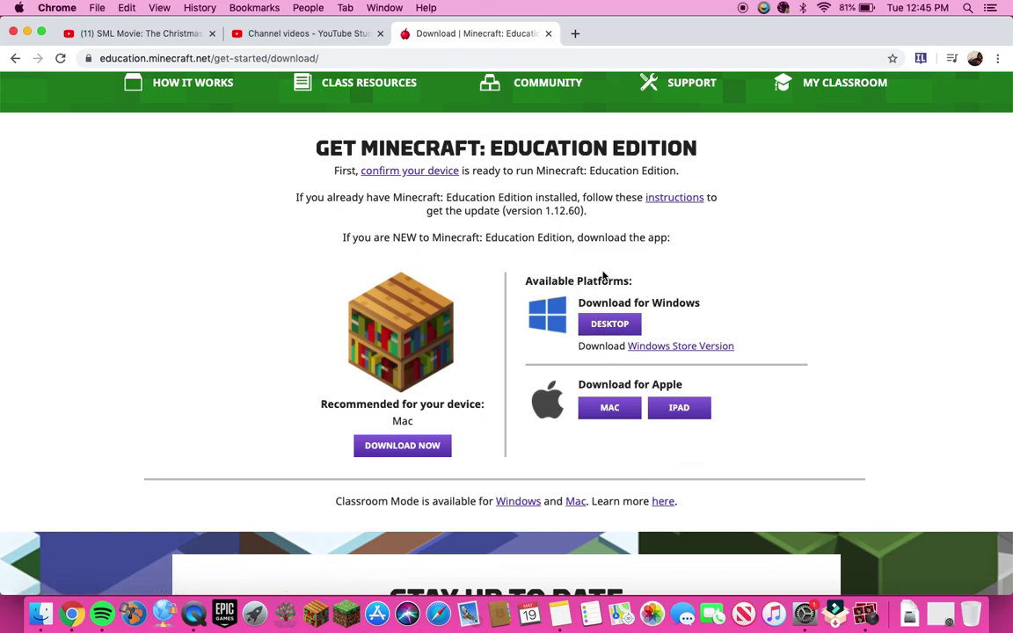
left_click(613, 330)
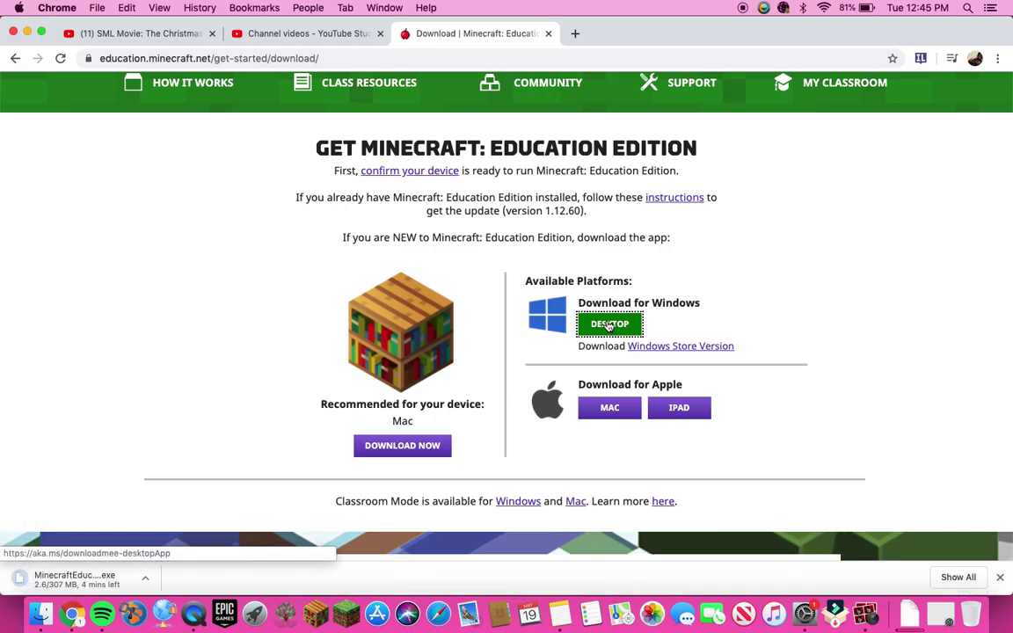
Step: Pause the installer download and close Chrome's download shelf
left_click(138, 588)
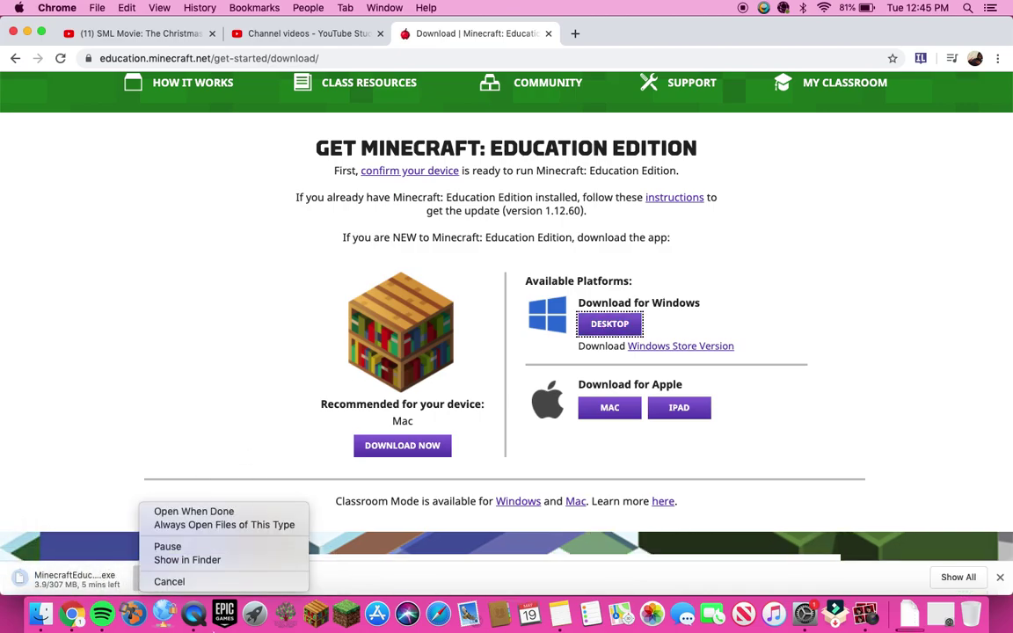
left_click(169, 547)
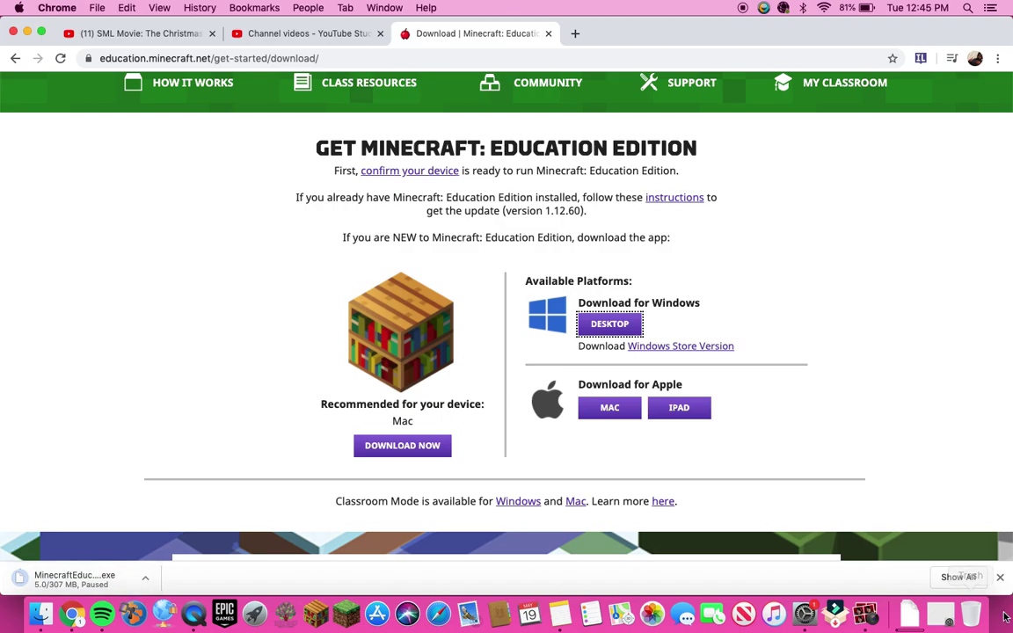
left_click(1000, 577)
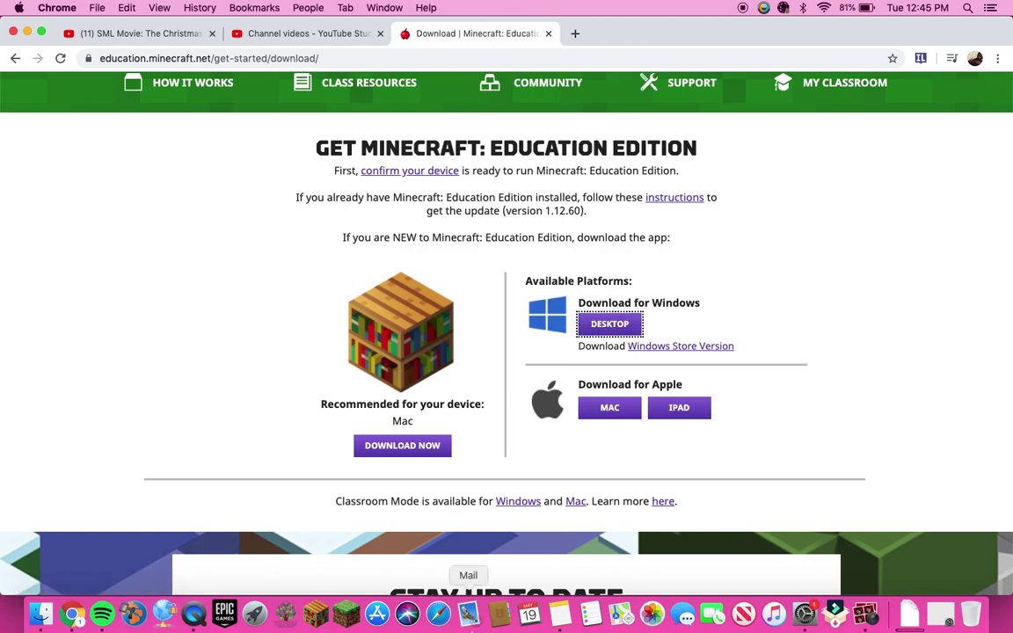
Step: Launch Minecraft: Education Edition from the dock and allow the downloaded app to open
right_click(317, 619)
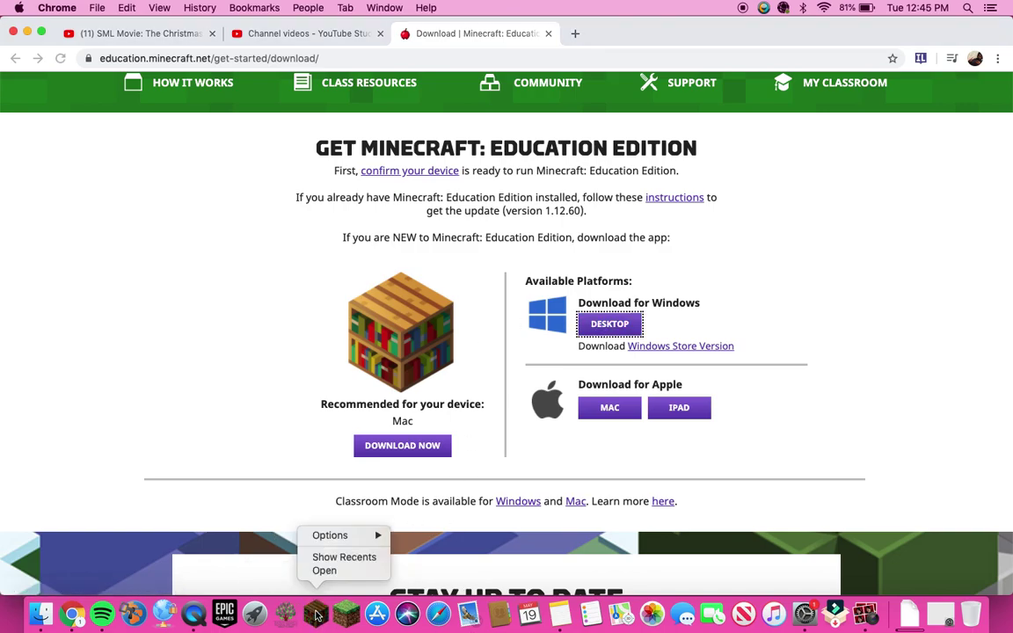
mouse_move(357, 536)
left_click(286, 512)
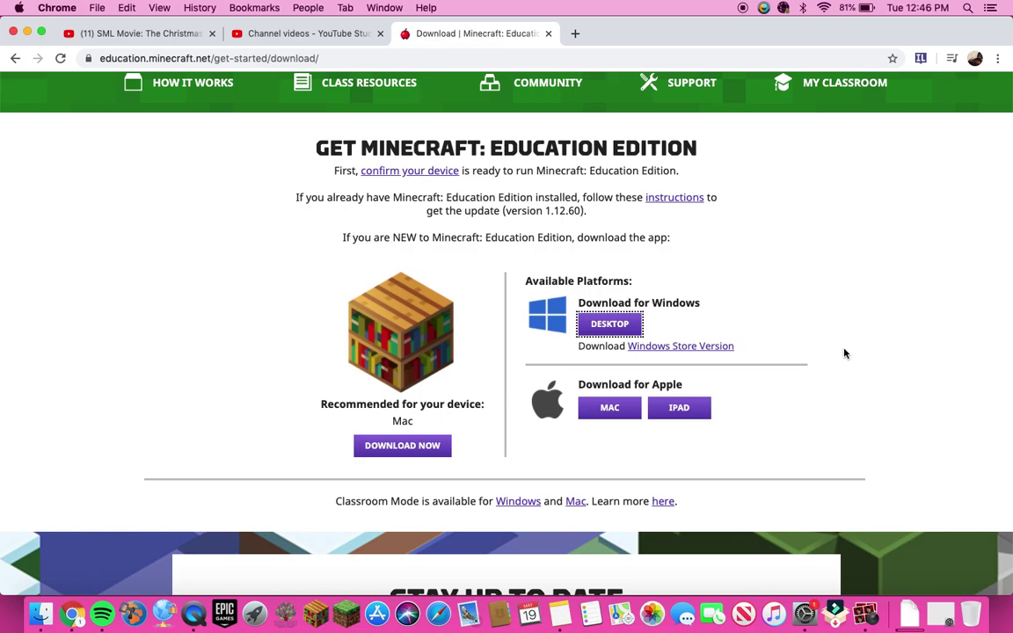
left_click(317, 622)
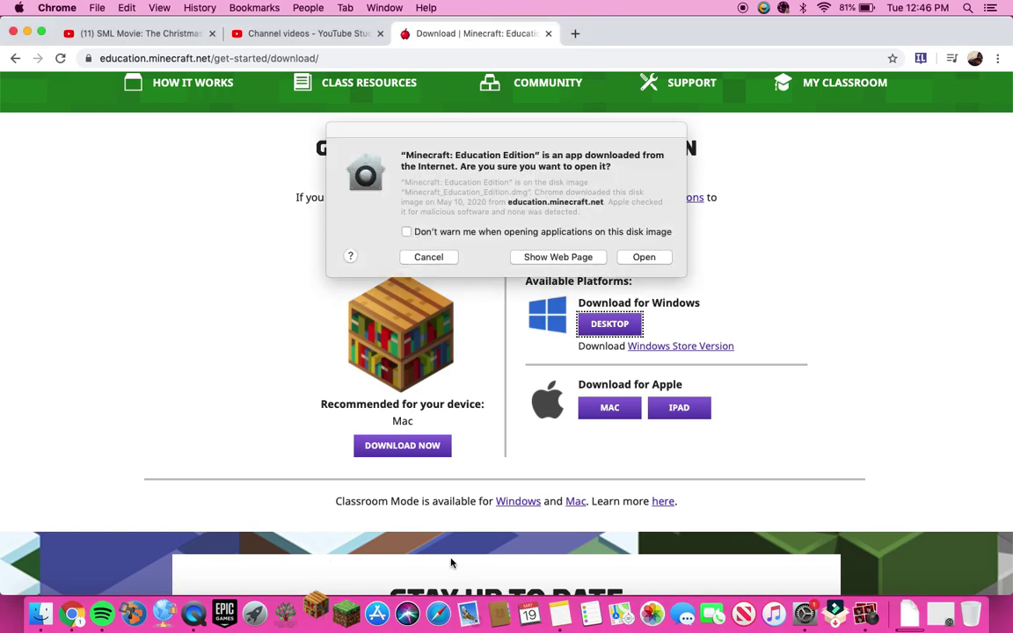
mouse_move(387, 81)
left_click(643, 257)
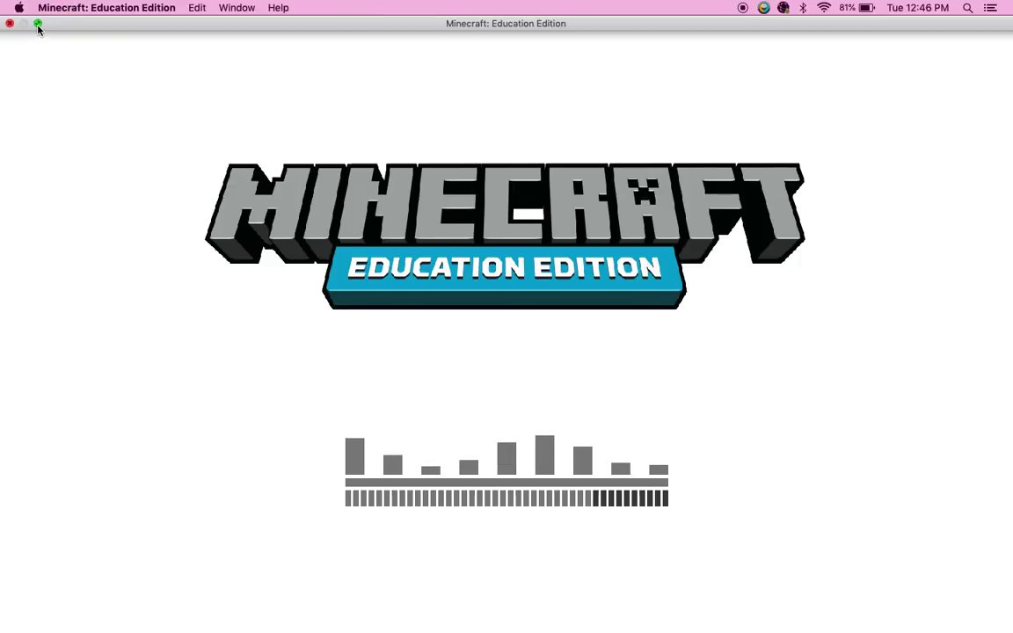
Step: Exit full screen, centre the game window, and choose Switch Accounts
left_click(36, 24)
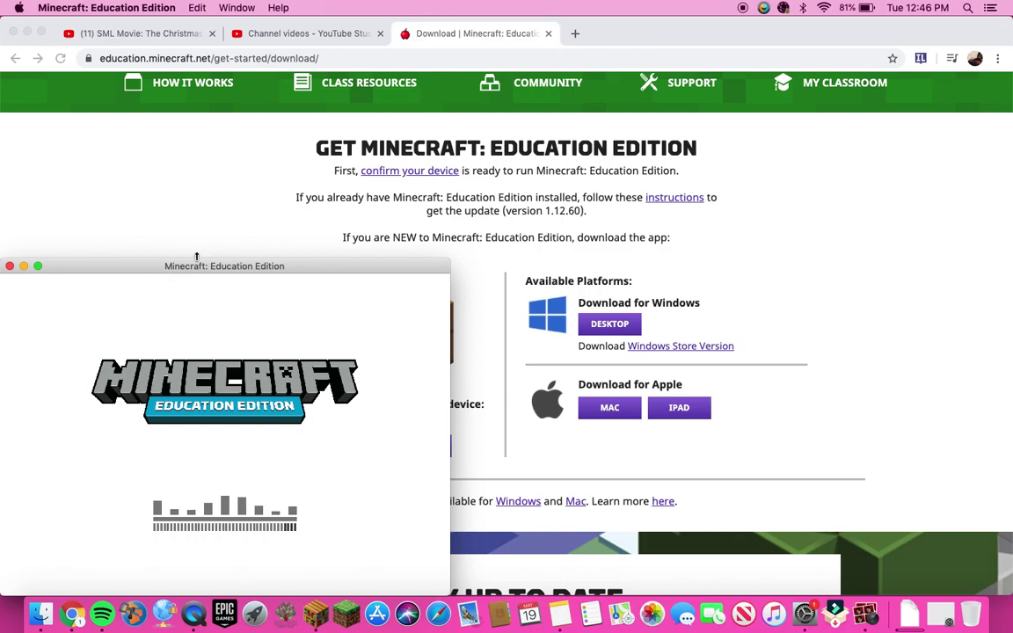
left_click_drag(204, 265, 345, 228)
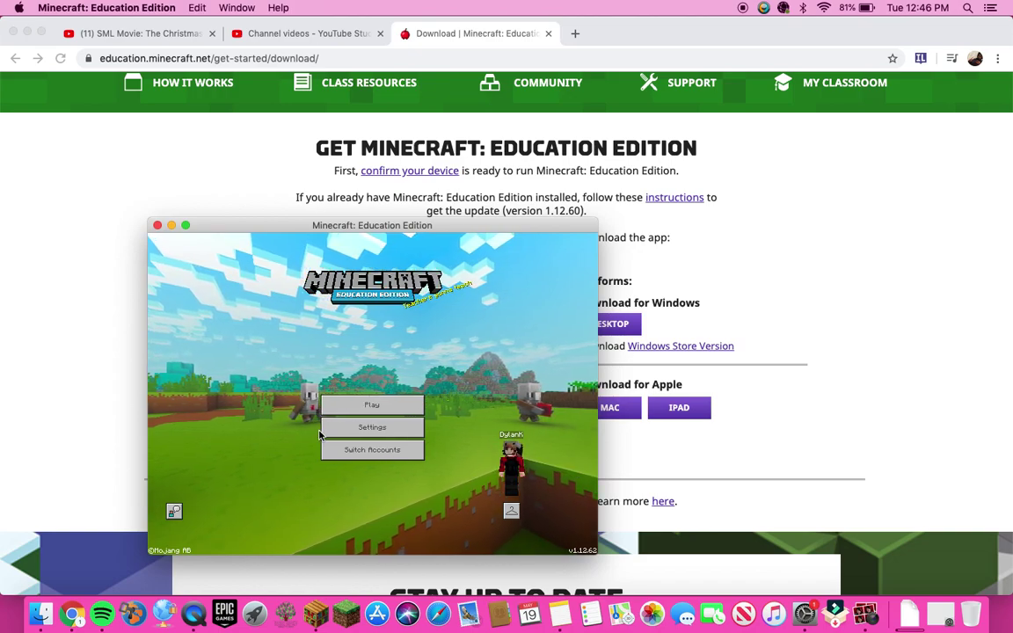
left_click(369, 452)
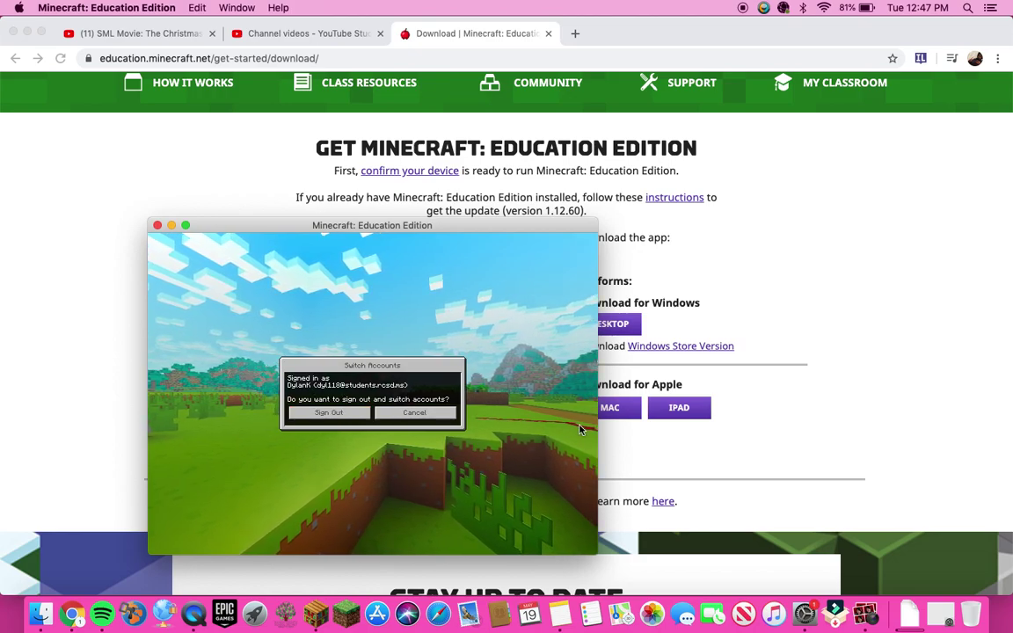
Step: Sign out of the current account and put the game back in full screen
left_click(331, 413)
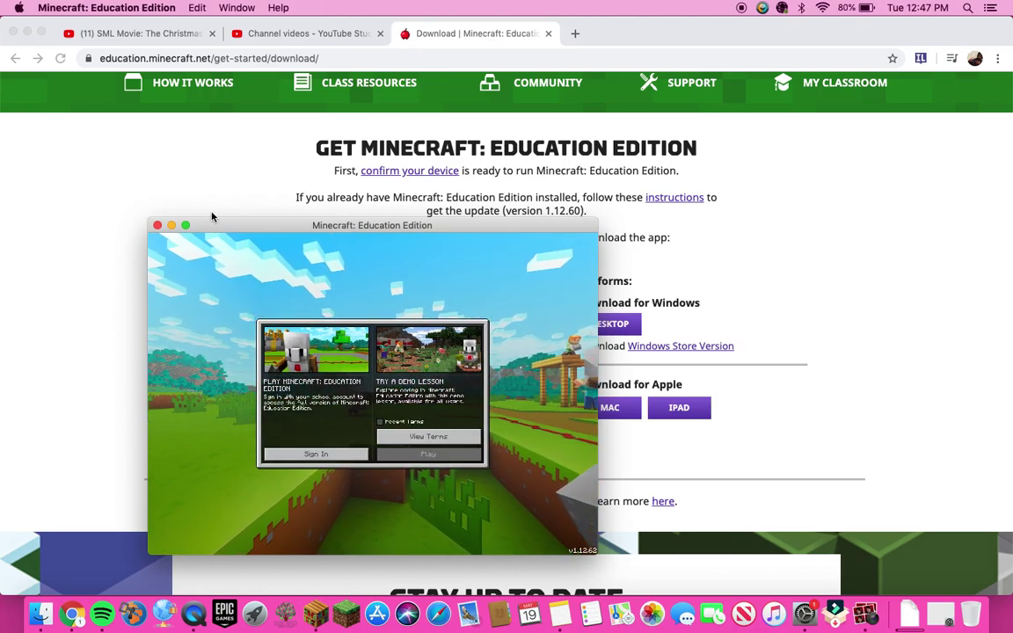
left_click_drag(211, 218, 216, 213)
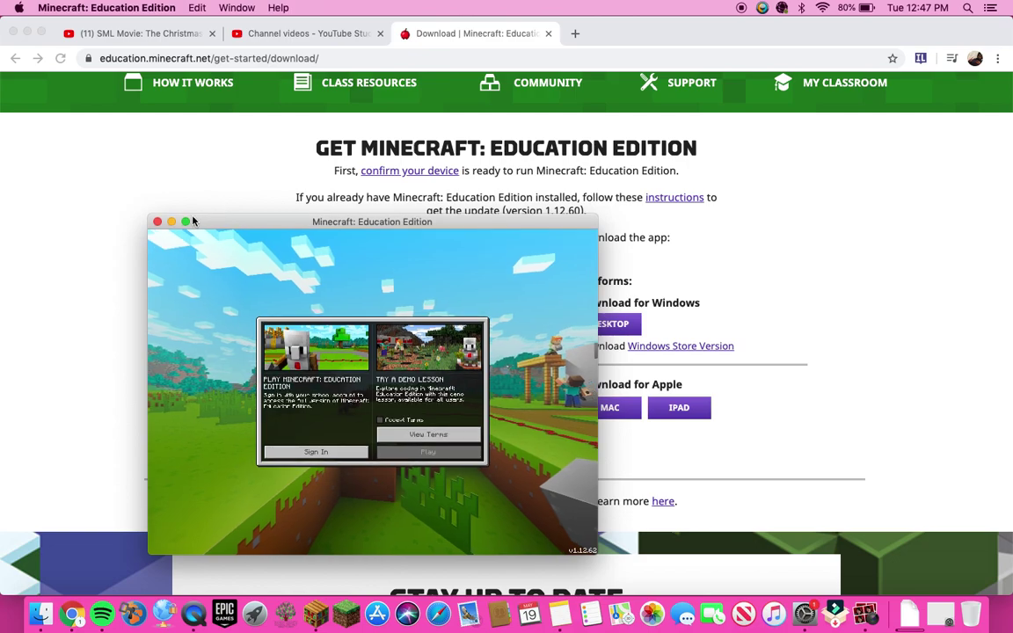
left_click(186, 221)
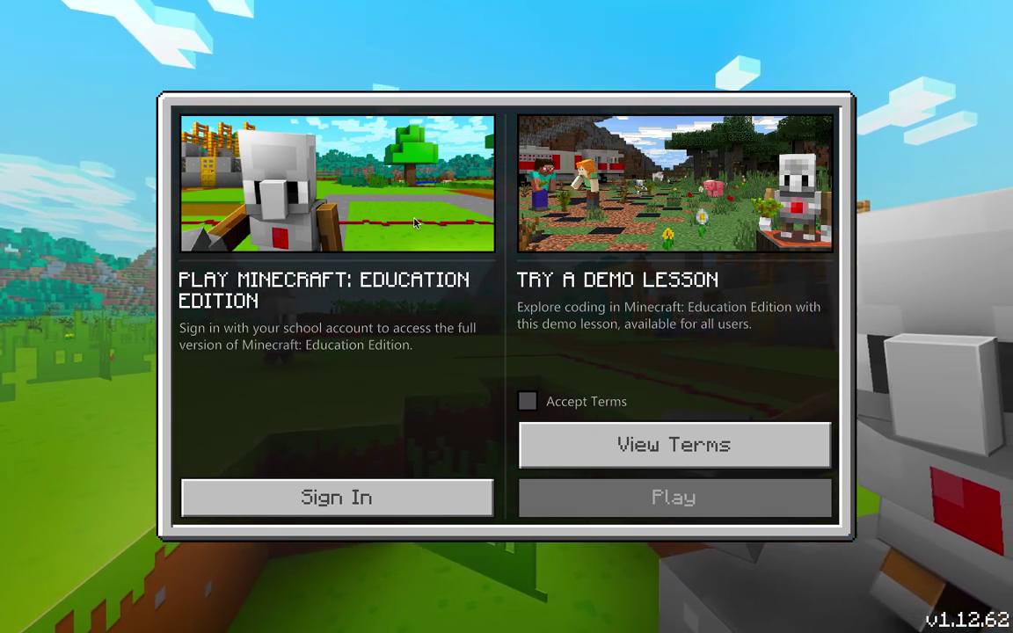
Step: Sign in with the student's school account e-mail and account password
left_click(369, 497)
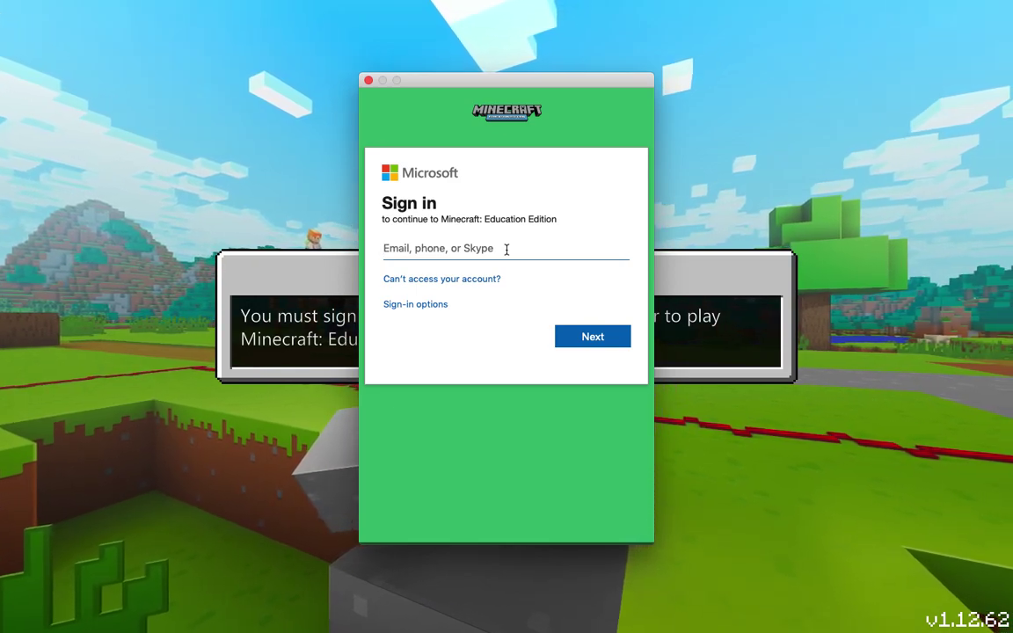
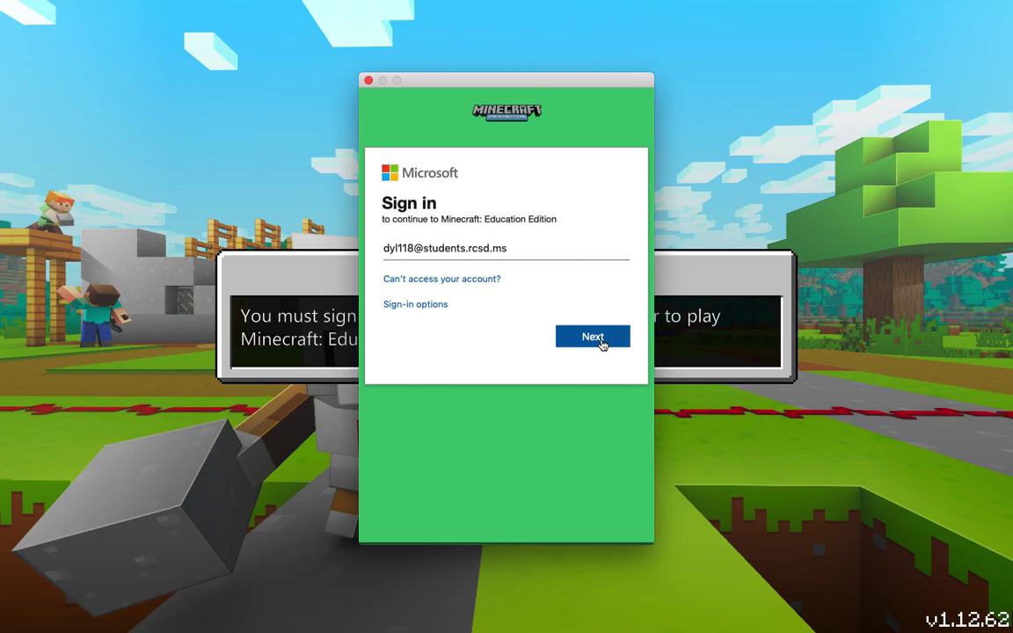
left_click(603, 343)
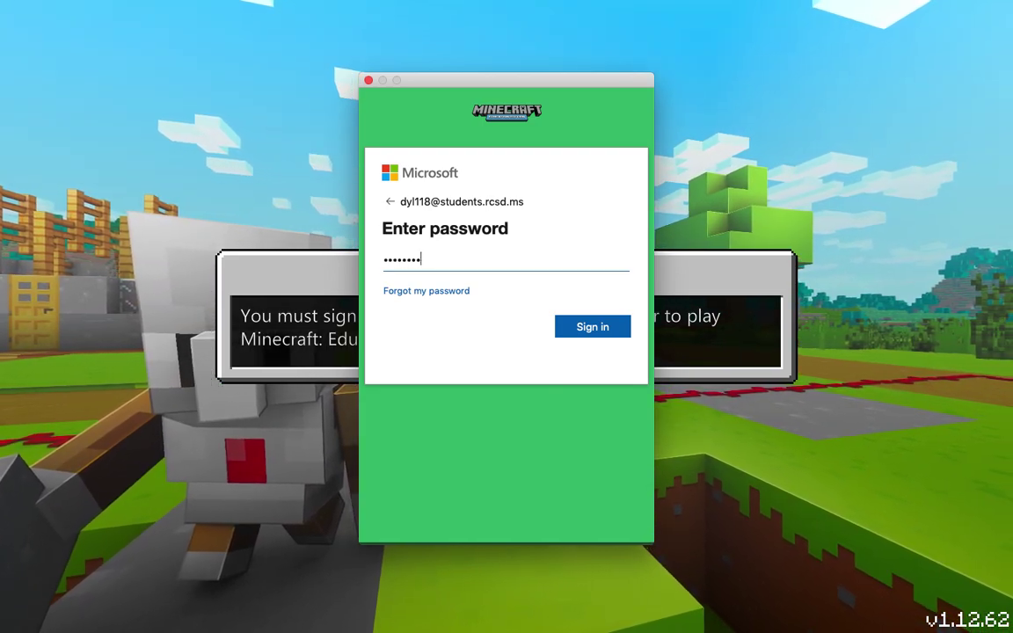
left_click(592, 328)
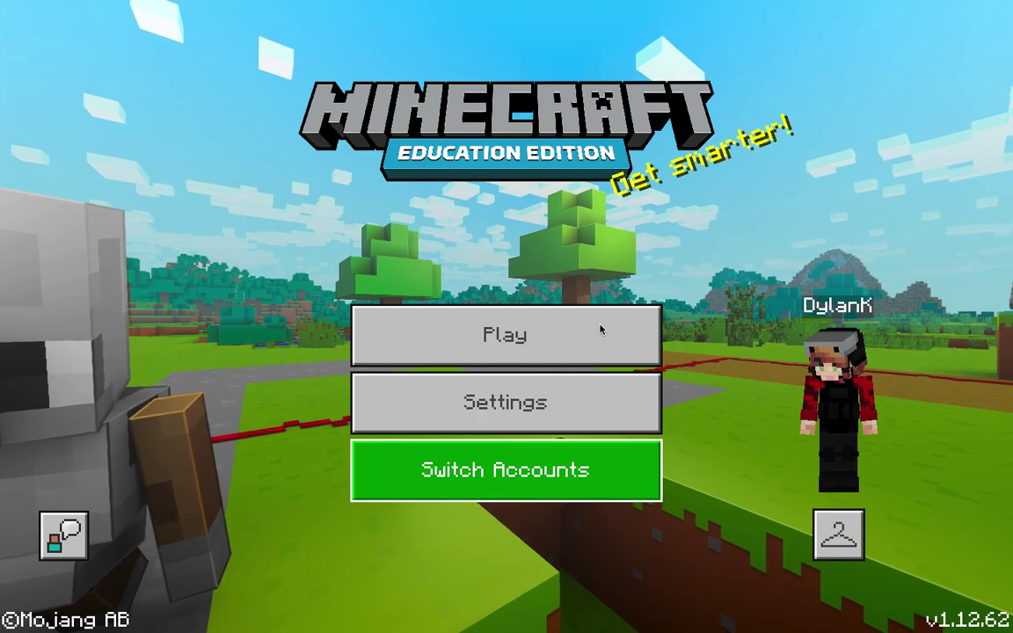
Step: Open My Worlds and play the most recent Survival world
left_click(524, 364)
left_click(264, 234)
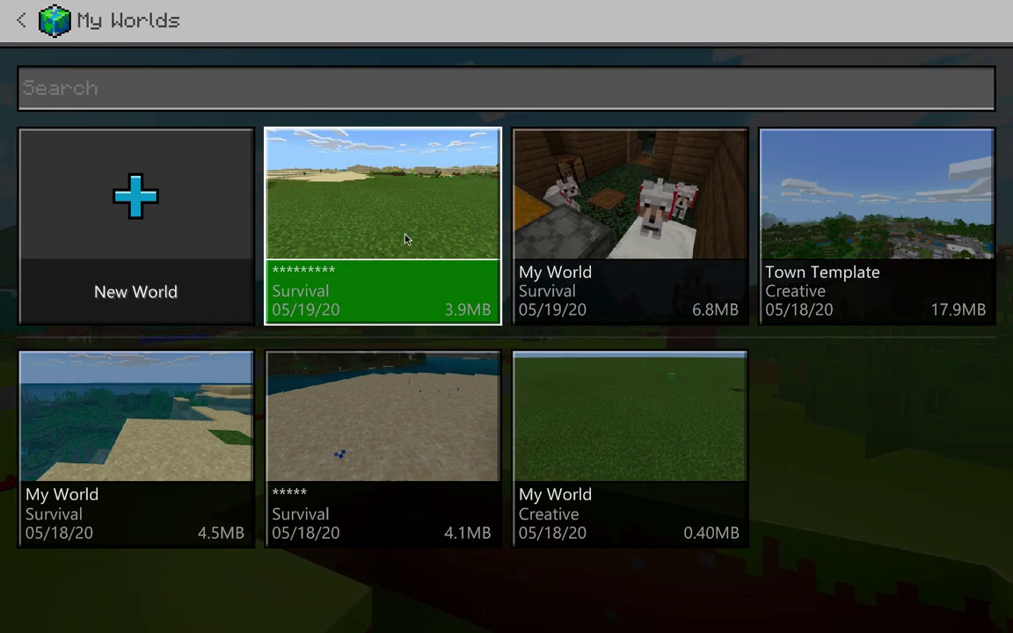
left_click(407, 238)
left_click(385, 146)
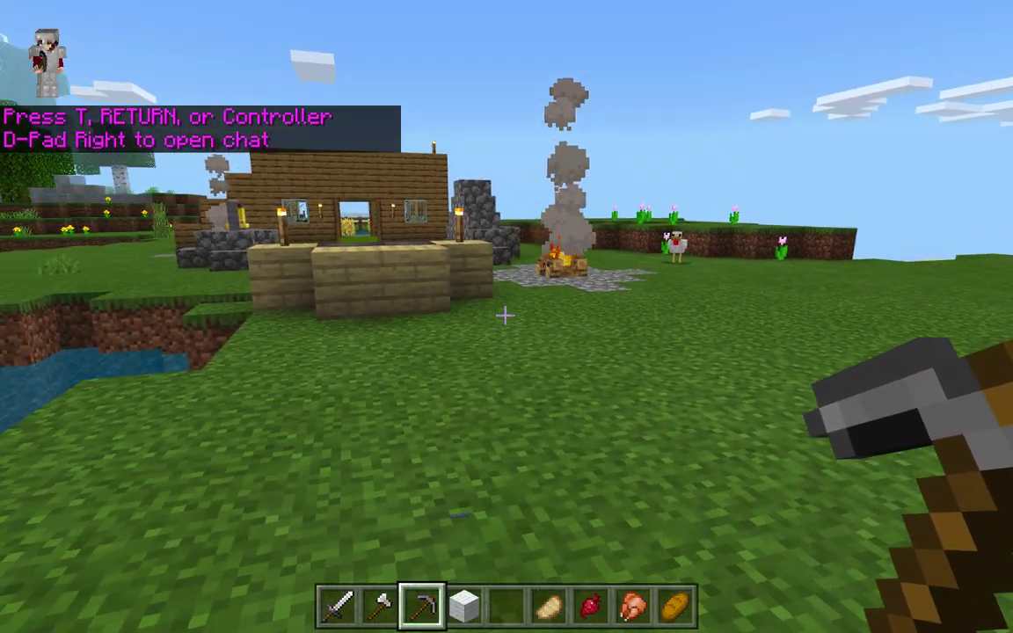
Step: Fly over the house, fenced wheat farm, campfire, well and pond to survey the village
key("w")
key("w")
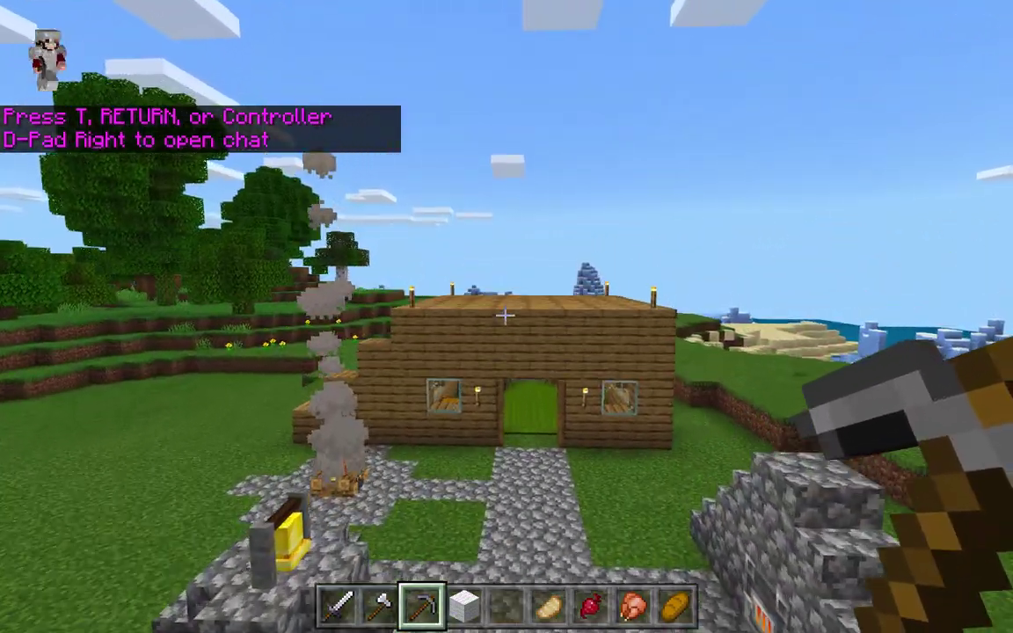
key("space")
key("w")
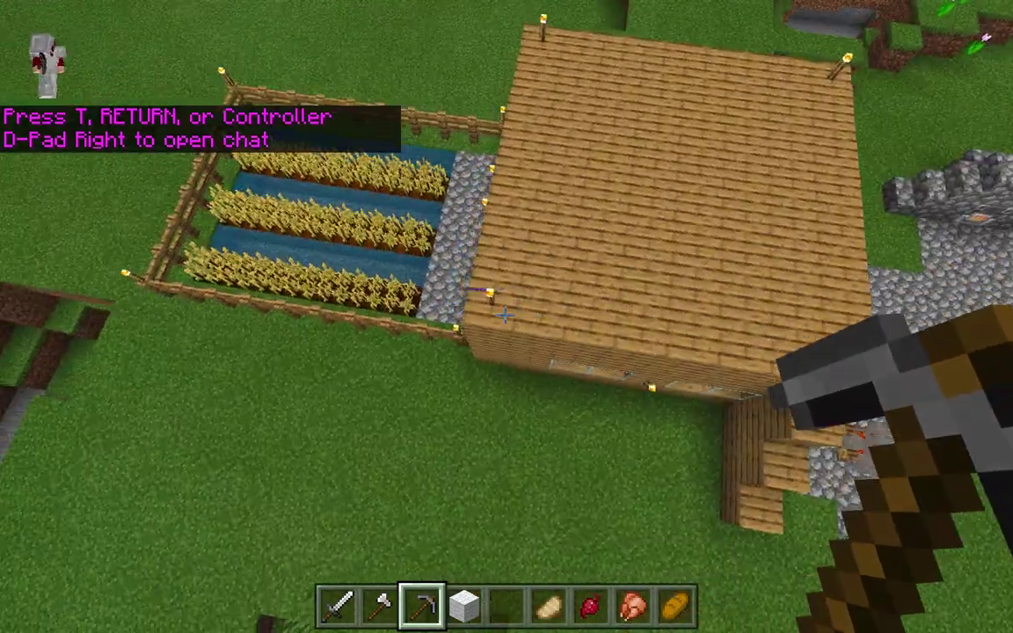
key("w")
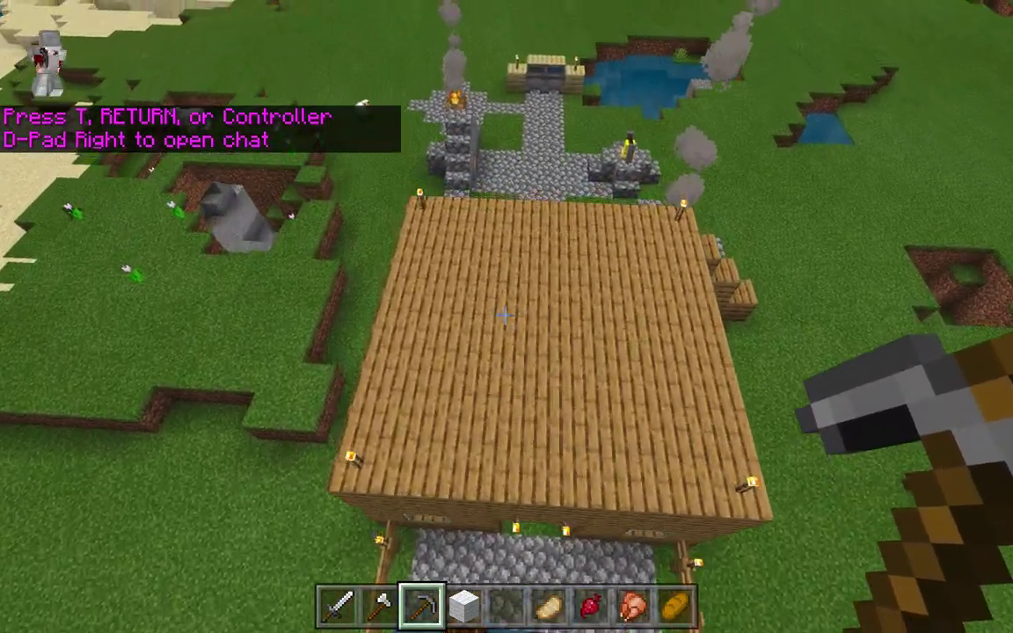
key("w")
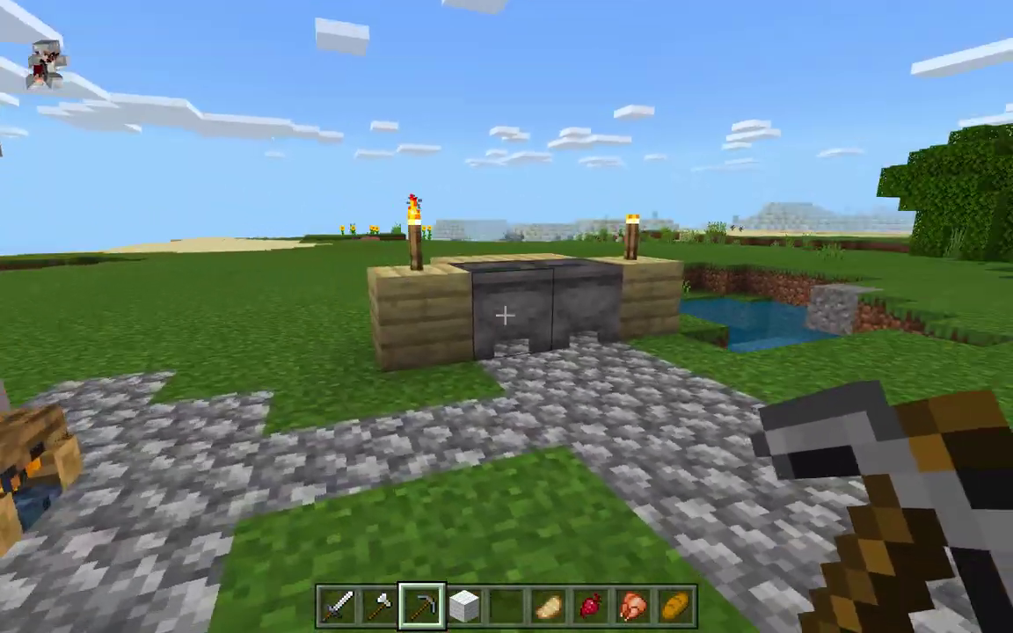
key("w")
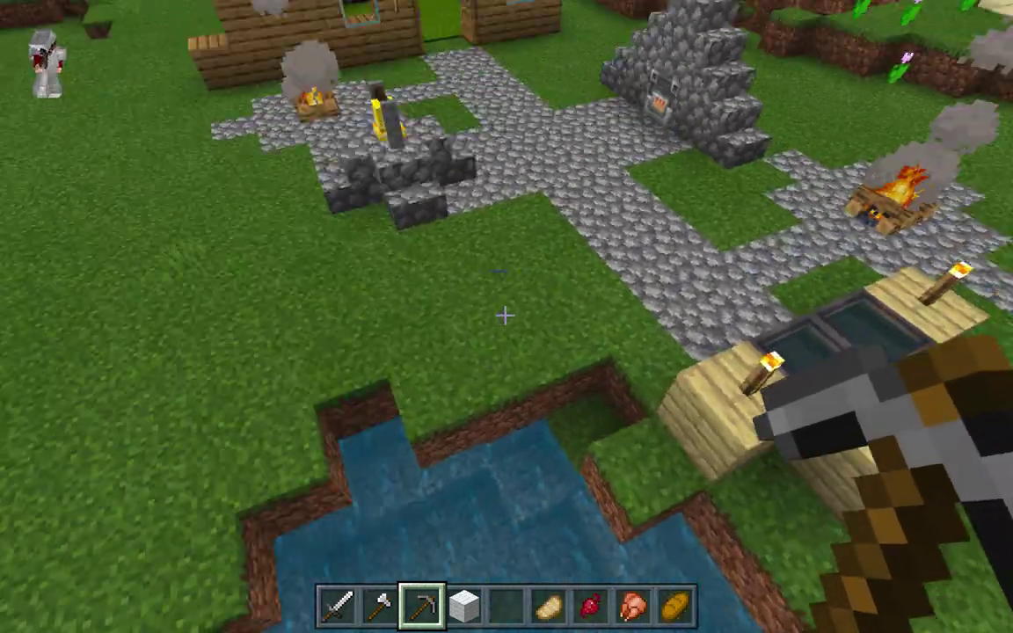
key("w")
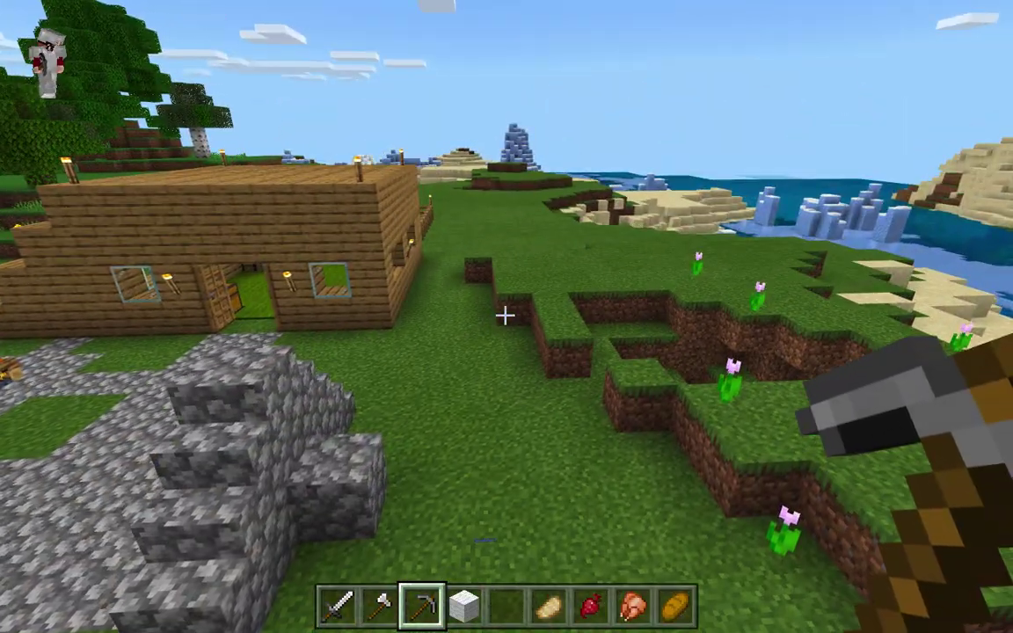
key("t")
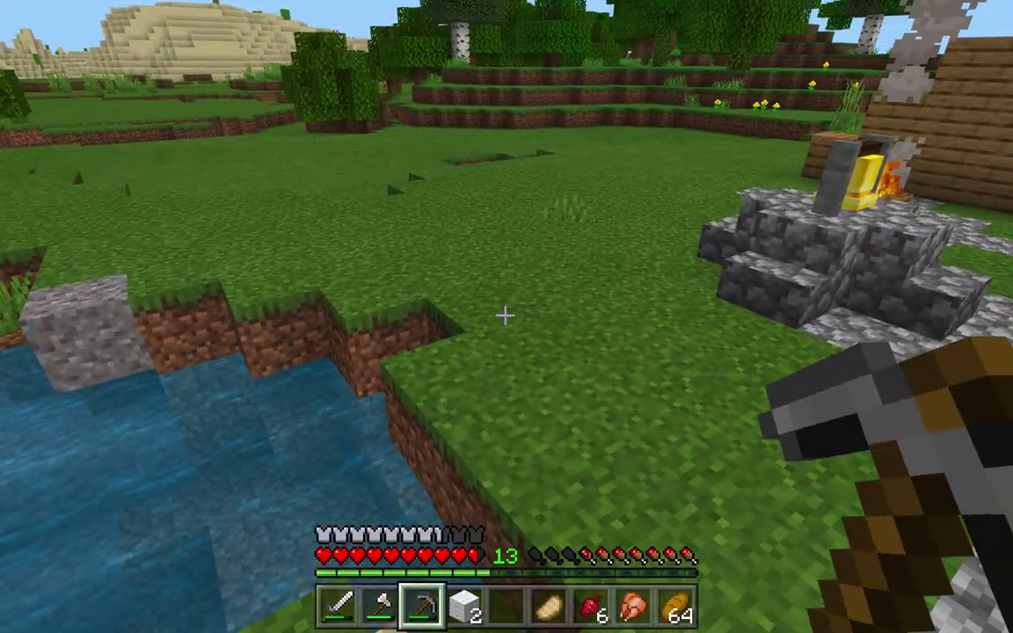
Step: Run /effect @s jump_boost to give yourself Jump Boost level 100 for 10 seconds
key("slash")
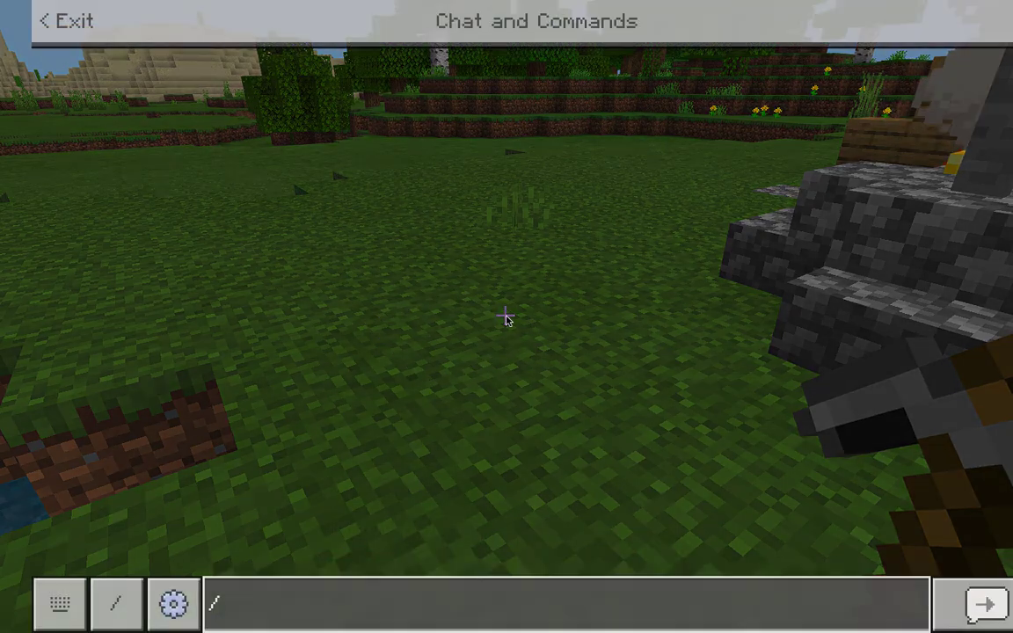
type("effect @")
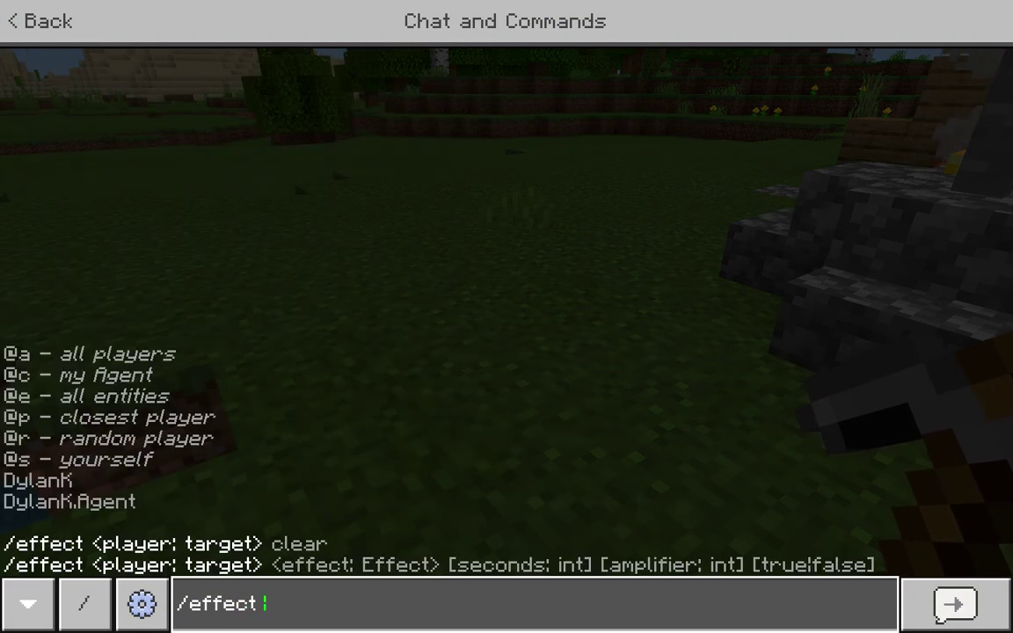
type("s ")
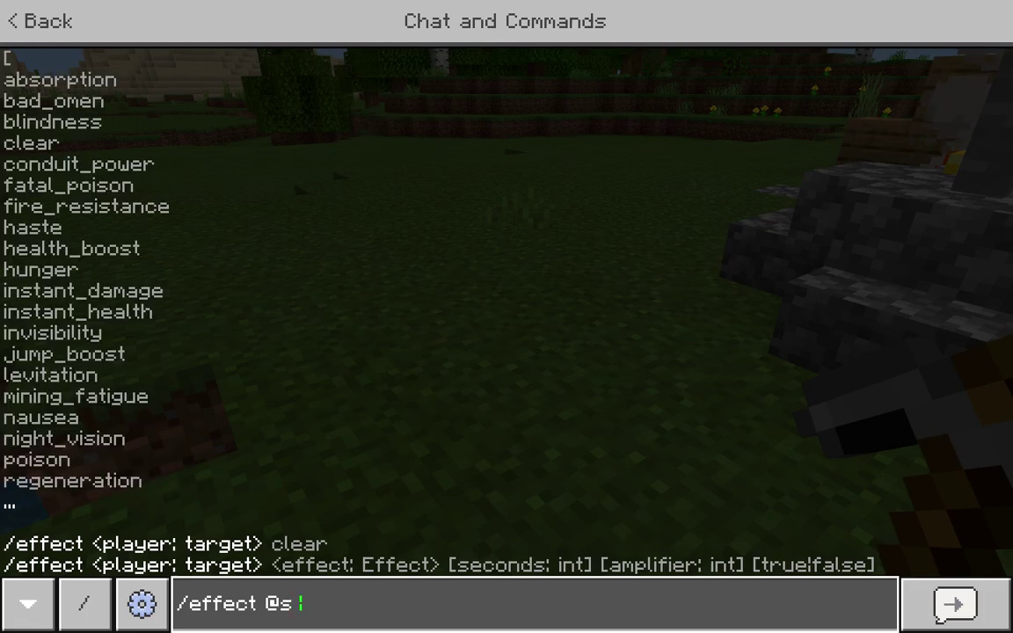
type("jump_")
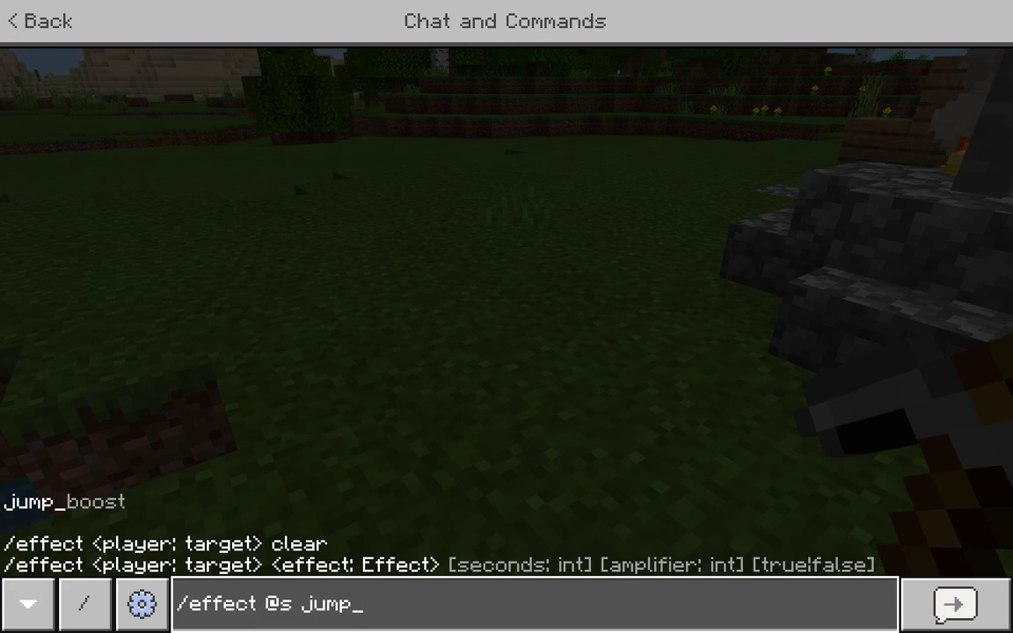
type("boost 10 100")
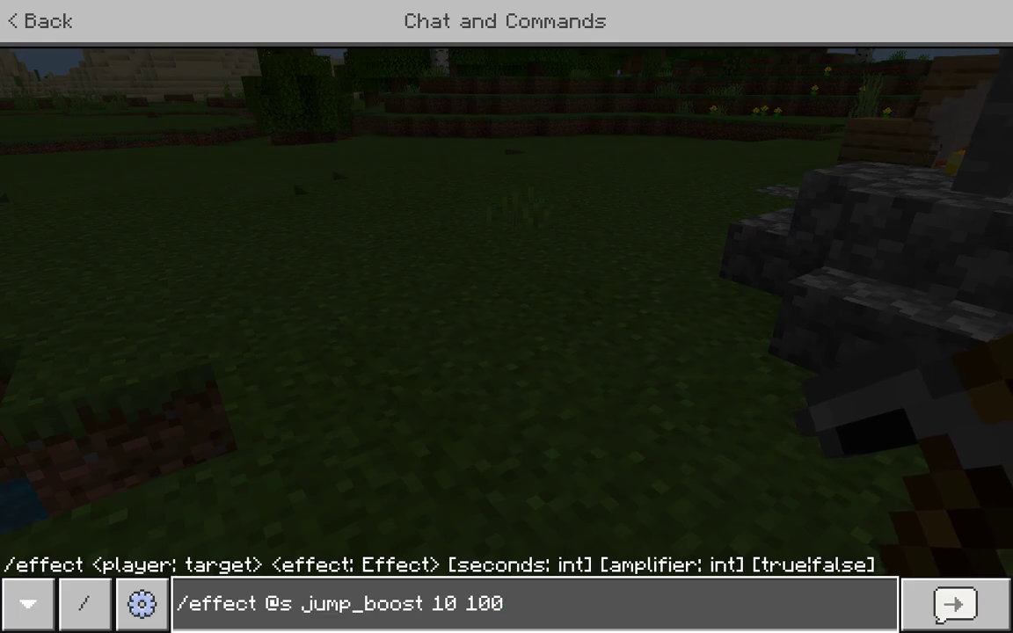
key("Return")
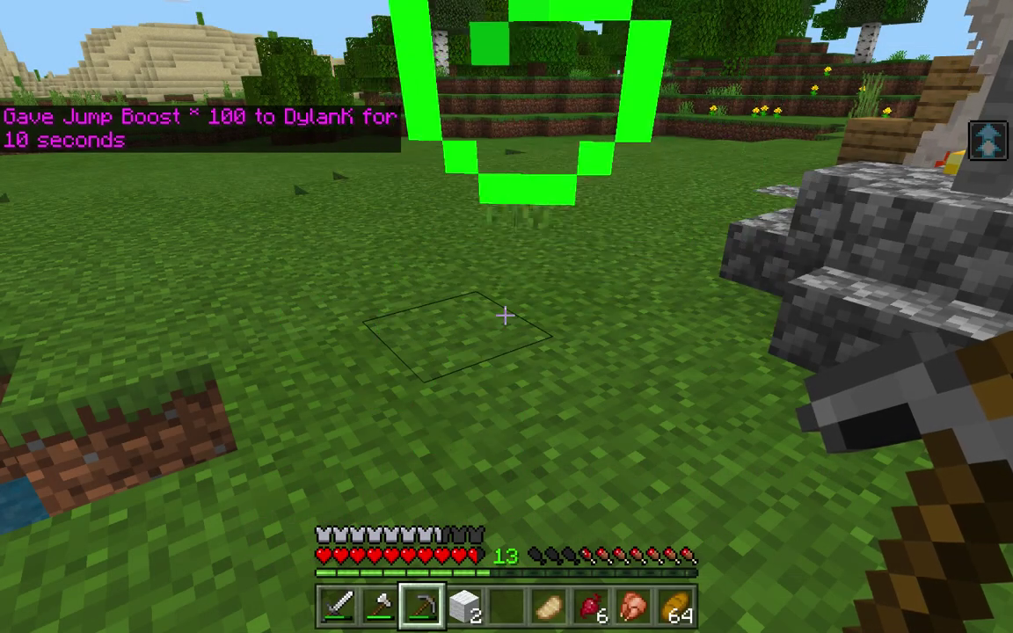
Step: Leap around the village with jump boost, walk into the wooden house, and pause the game
key("w")
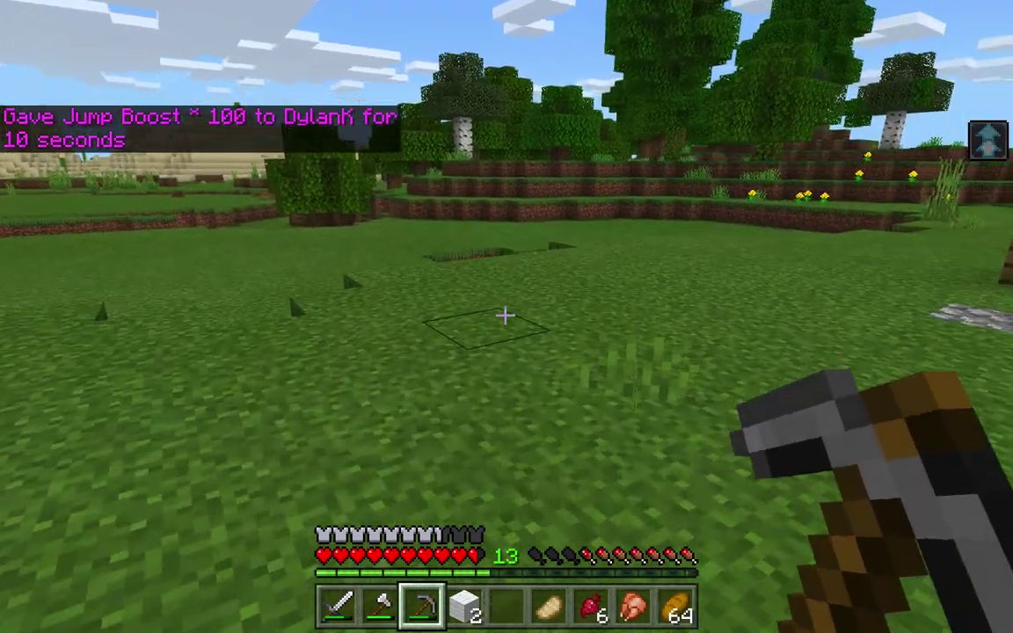
key("space")
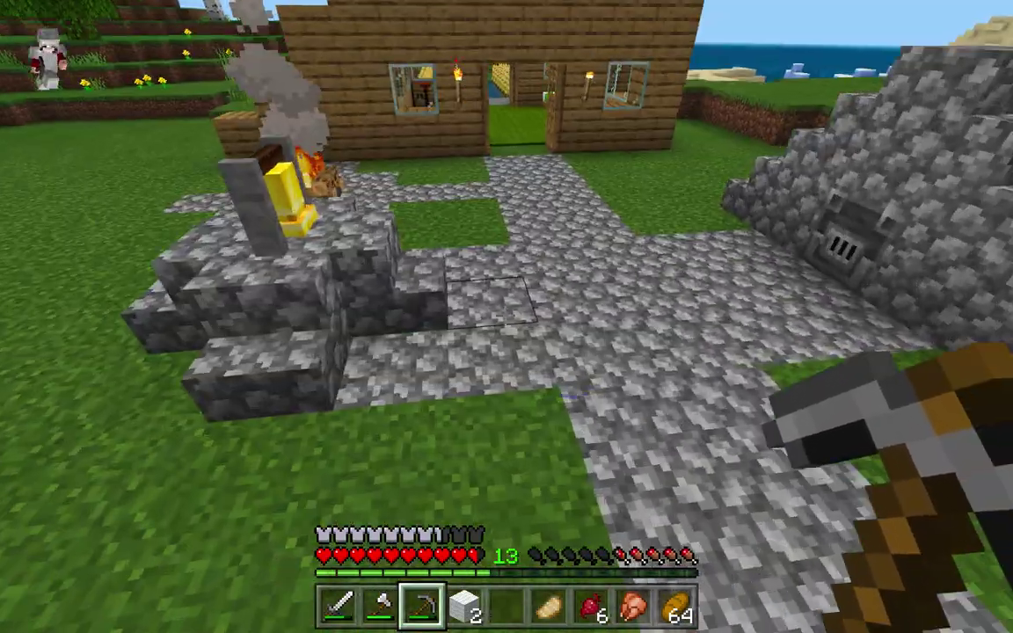
key("w")
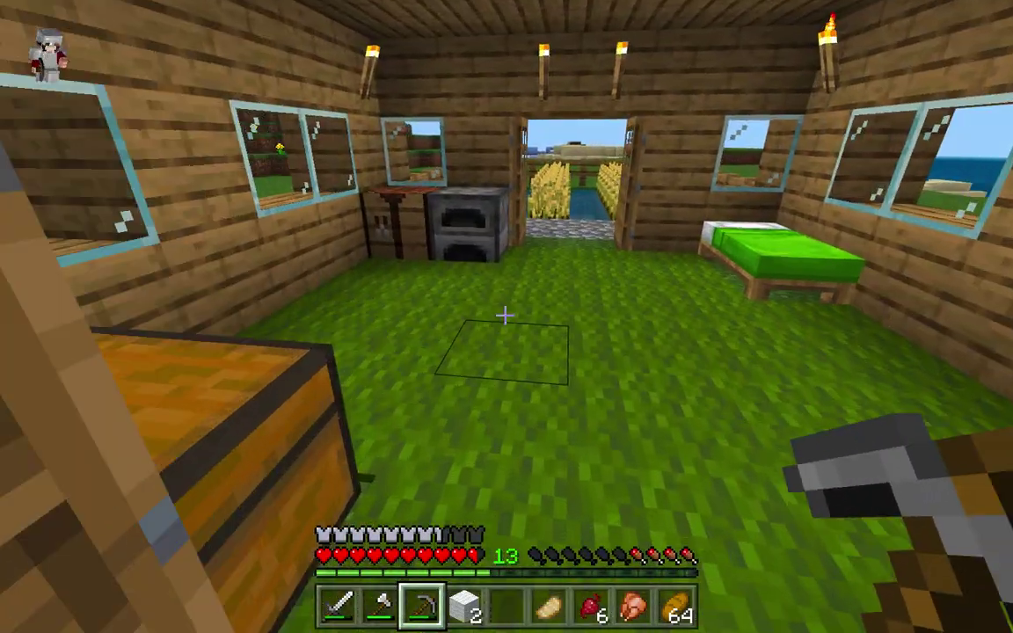
key("Escape")
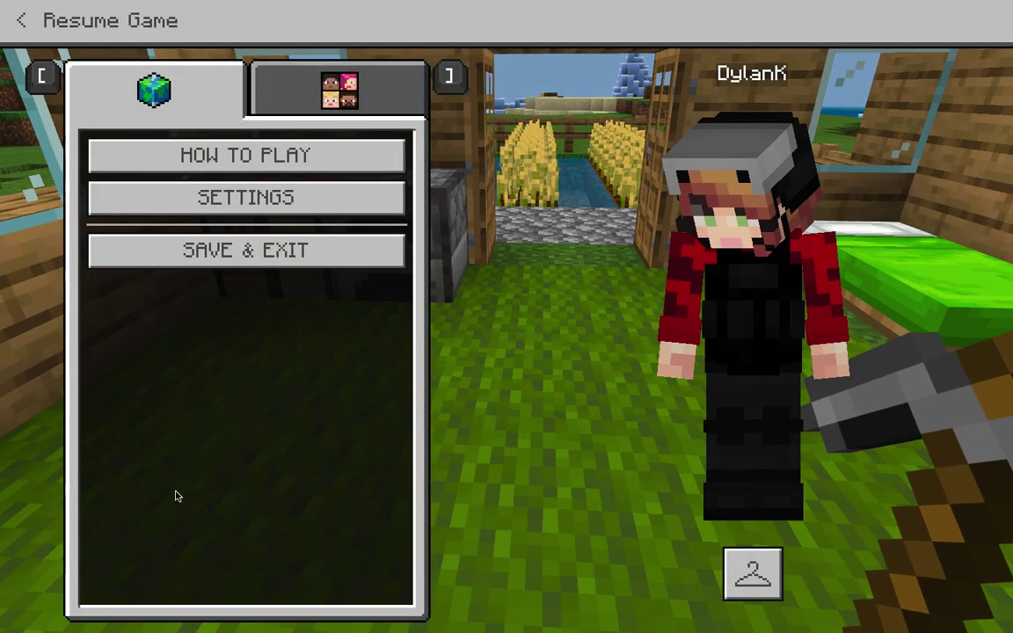
Step: Switch from the full-screen game to the desktop by launching Calendar from the Dock
mouse_move(62, 626)
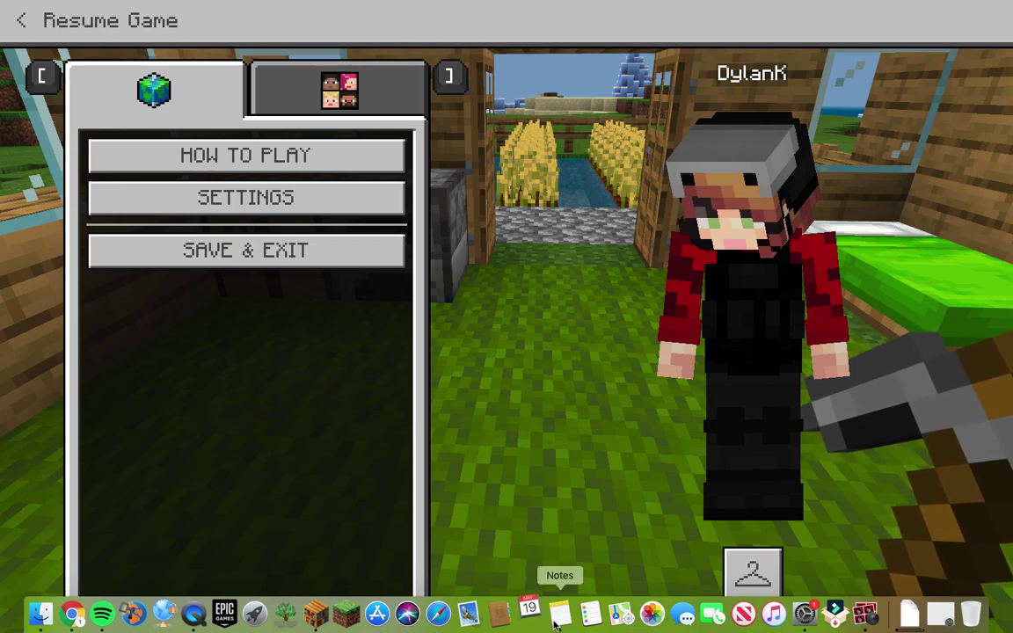
left_click(528, 613)
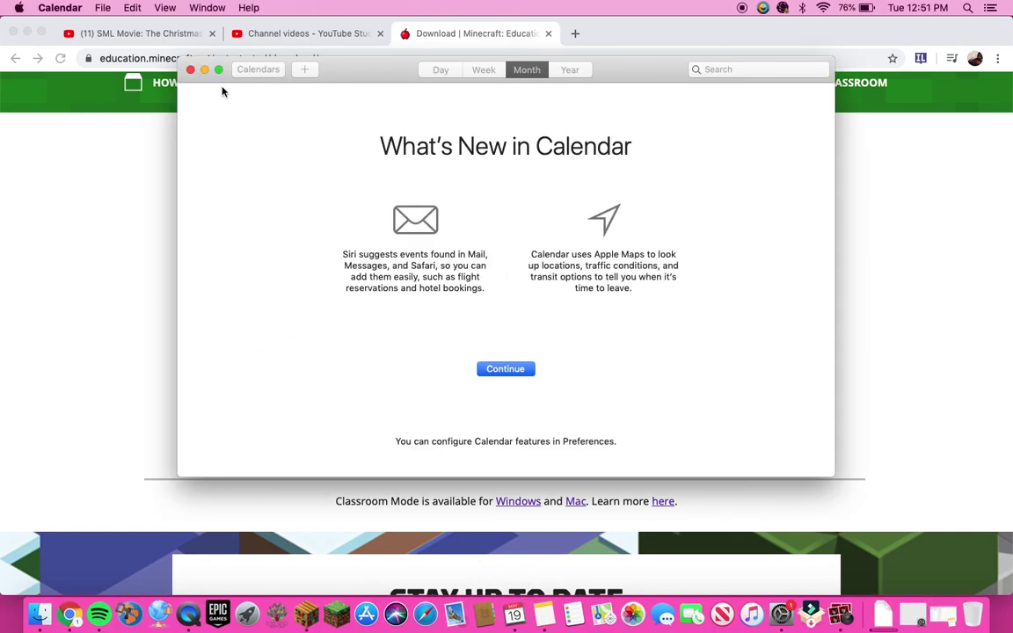
Step: Quit Calendar and open the Notes app on its Notes folder
left_click(189, 73)
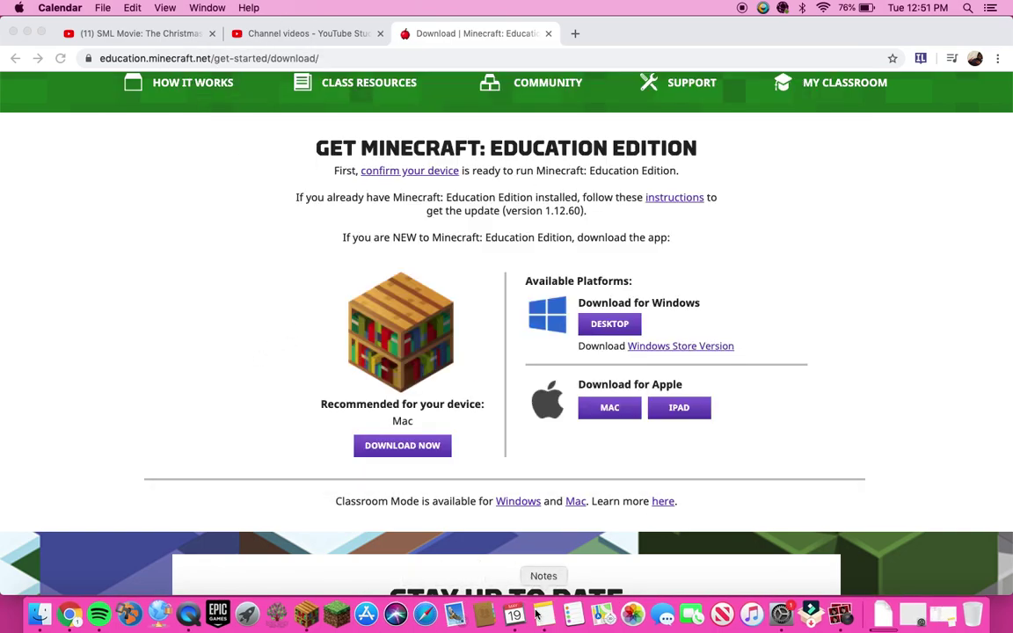
key("super+q")
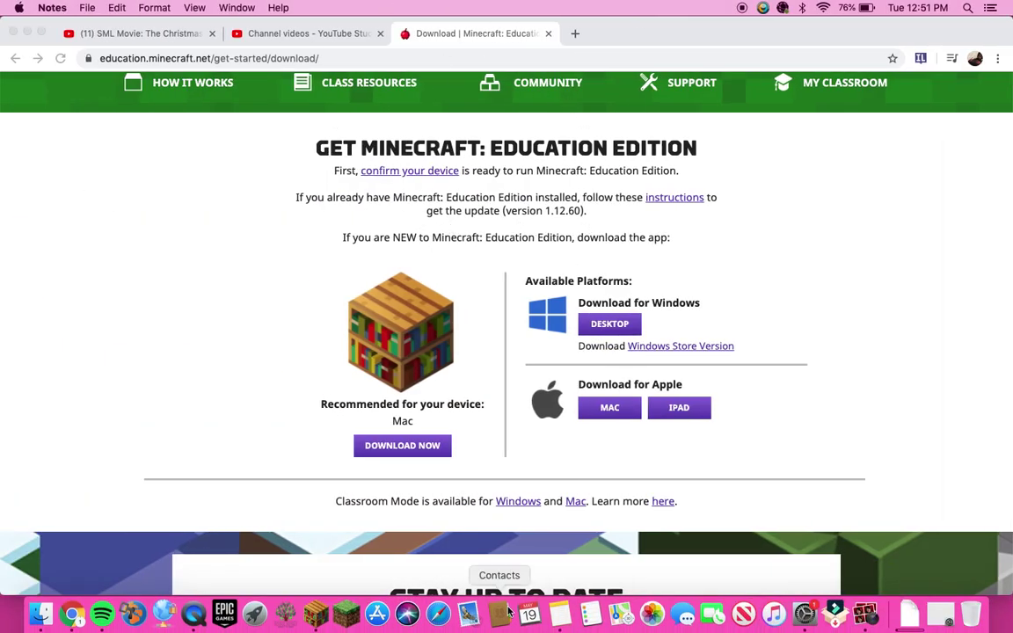
left_click(560, 613)
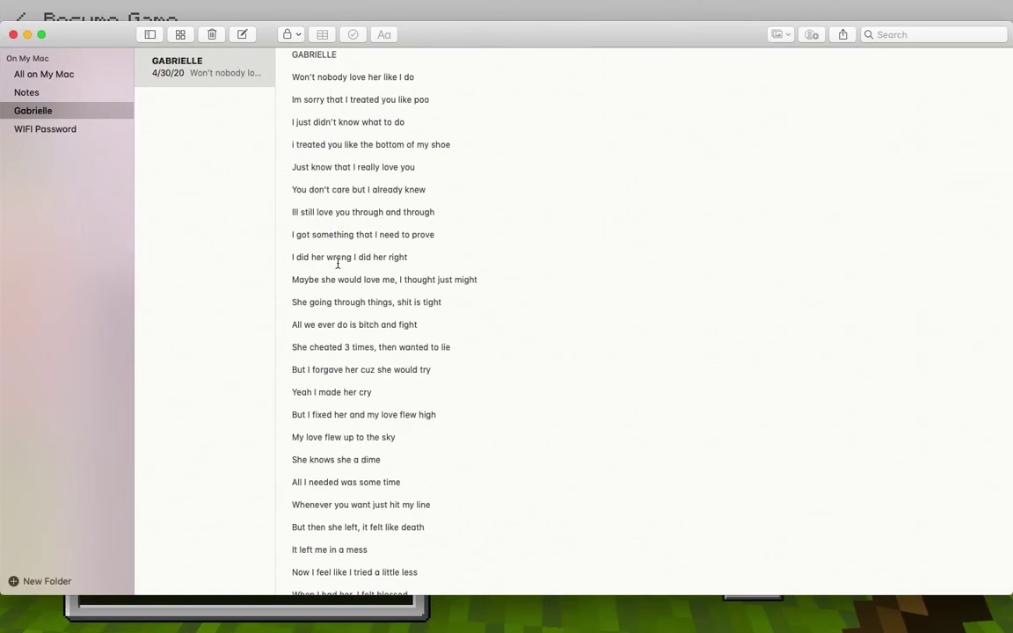
left_click(51, 111)
left_click(41, 94)
Step: Remove the second Snapchat username and its leftover characters from line 1, then close Notes
left_click_drag(291, 75, 493, 76)
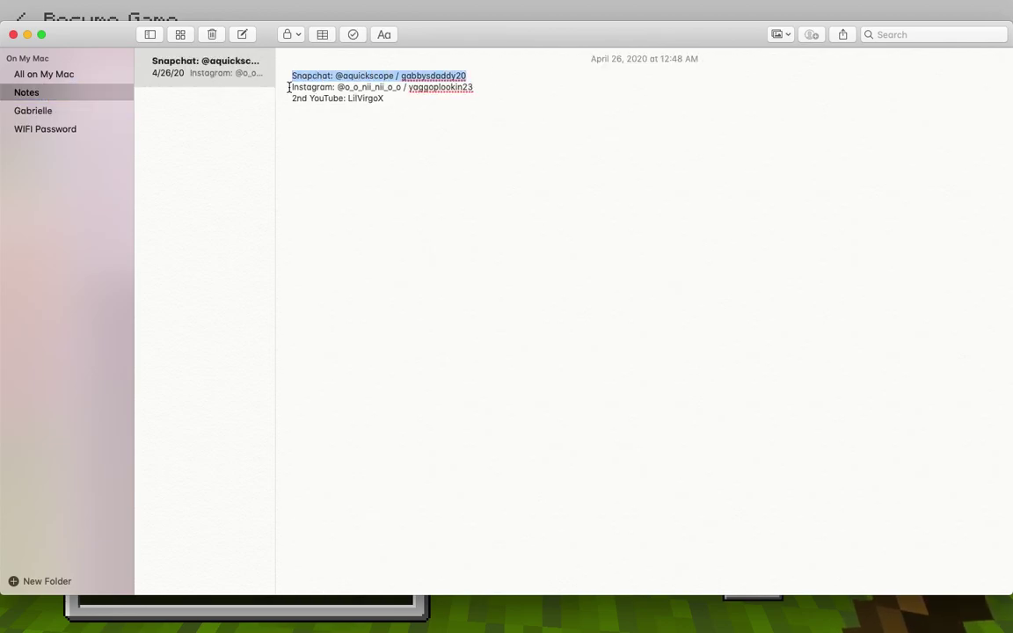
left_click_drag(466, 76, 402, 76)
key("BackSpace")
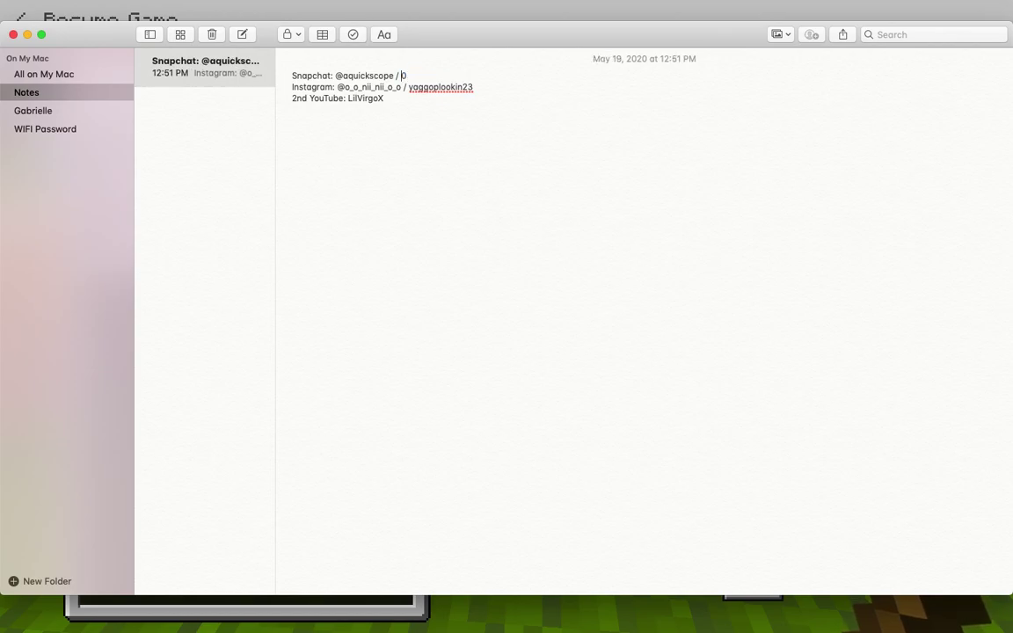
key("BackSpace")
key("BackSpace")
key("Delete")
left_click_drag(397, 75, 536, 89)
left_click(517, 138)
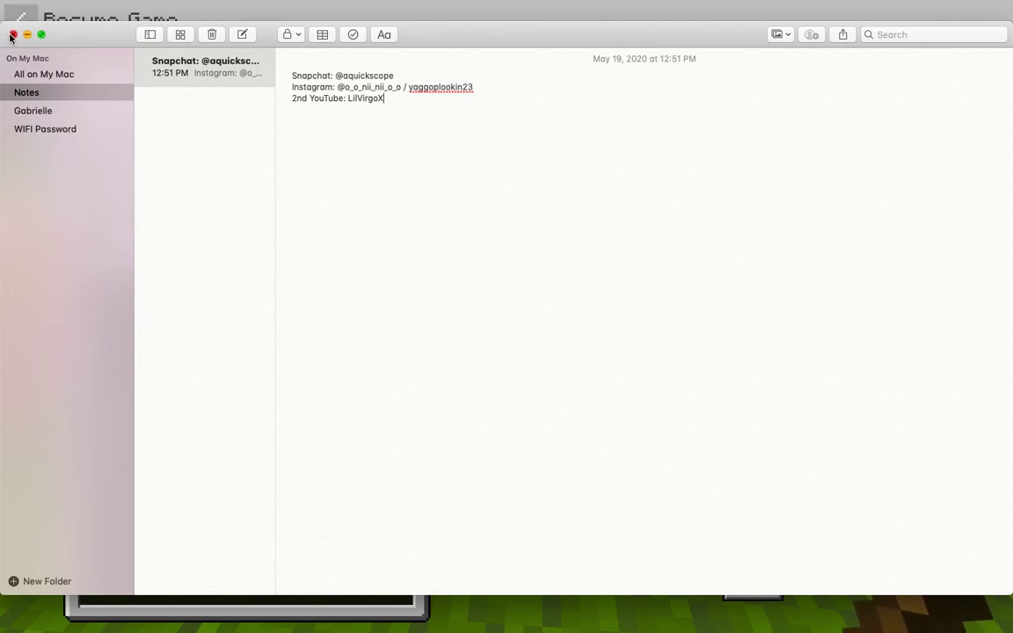
left_click(12, 34)
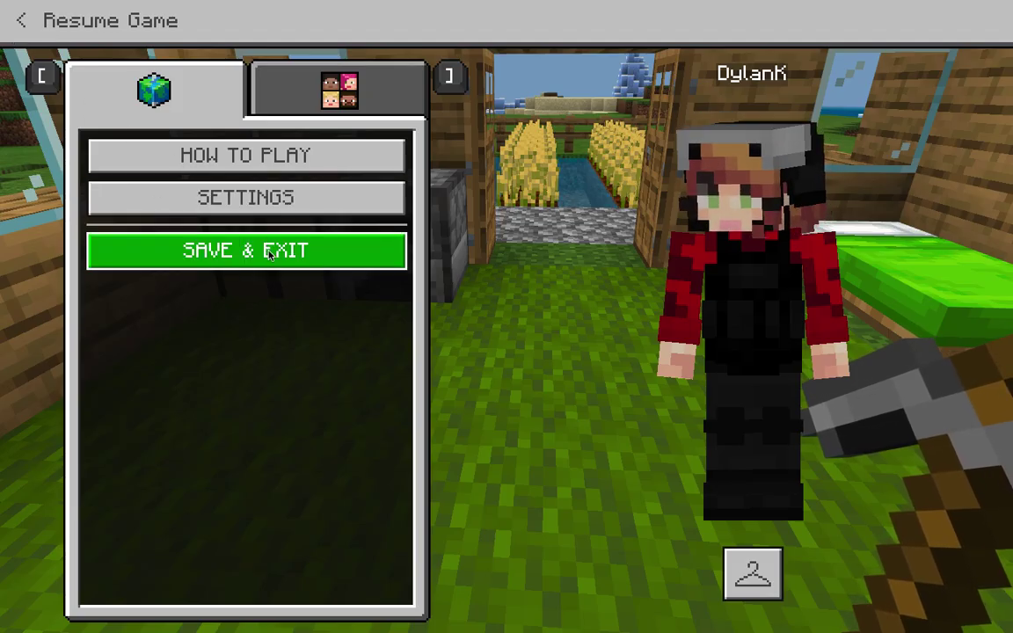
Step: Save and exit the current world, then choose Join World on the Play screen
left_click(244, 250)
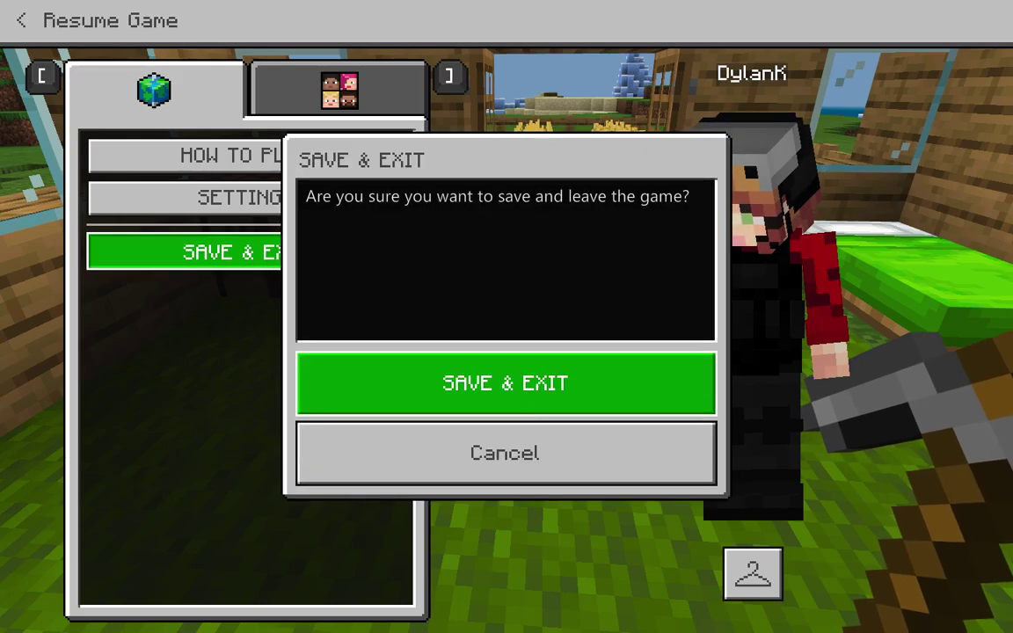
left_click(533, 405)
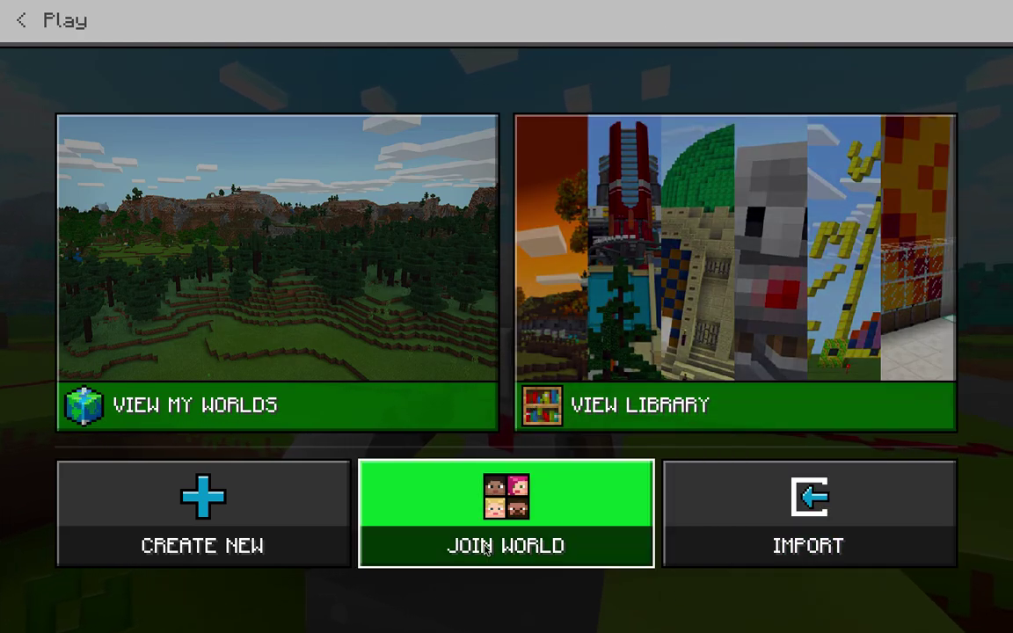
left_click(484, 549)
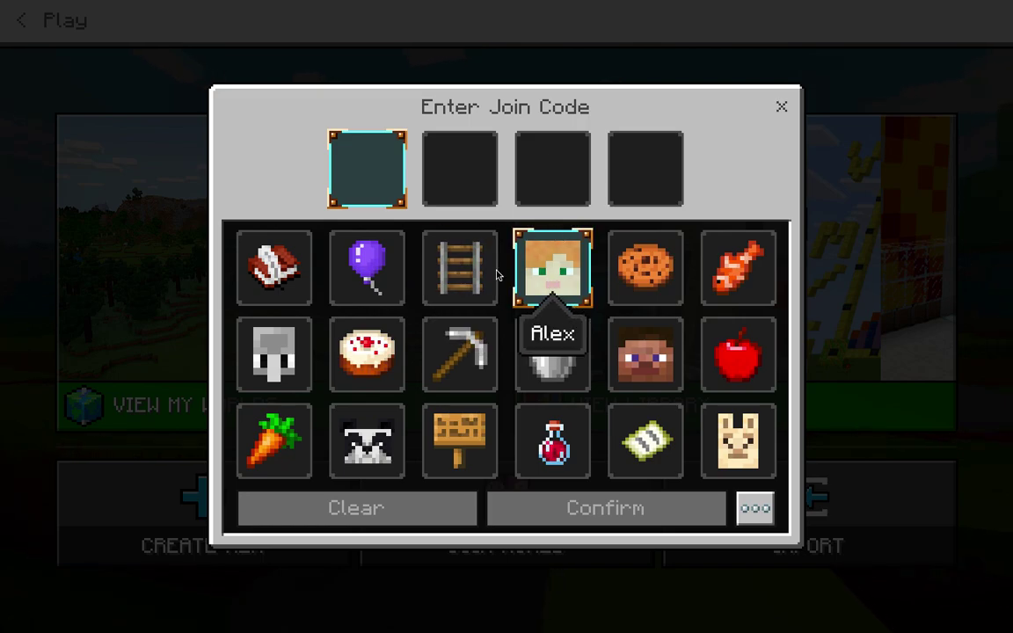
Step: Submit a four-icon join code and dismiss the resulting join error with Try Again
left_click(468, 277)
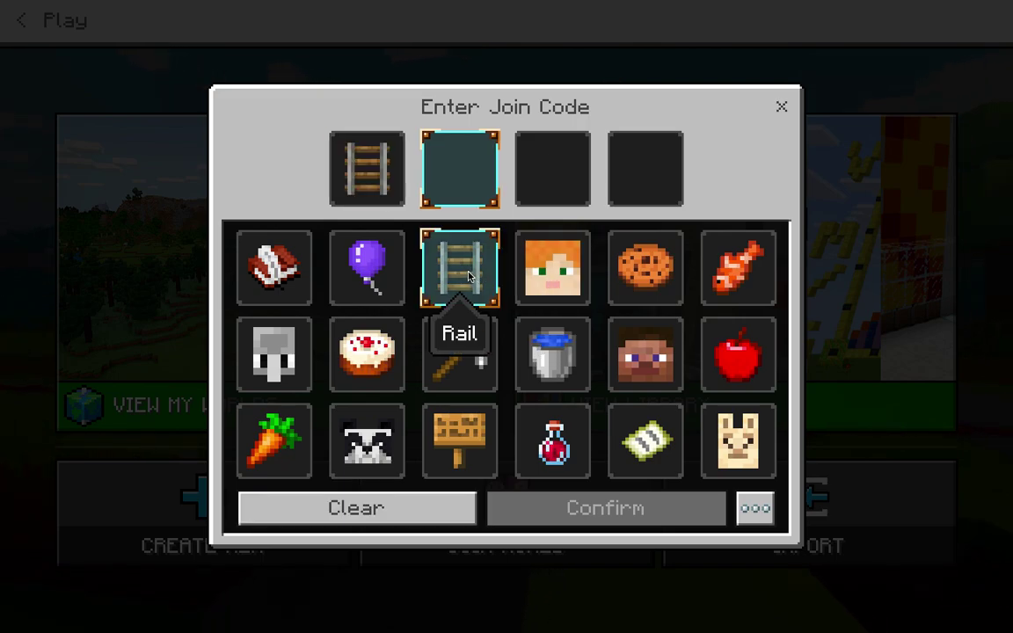
left_click(567, 365)
left_click(459, 437)
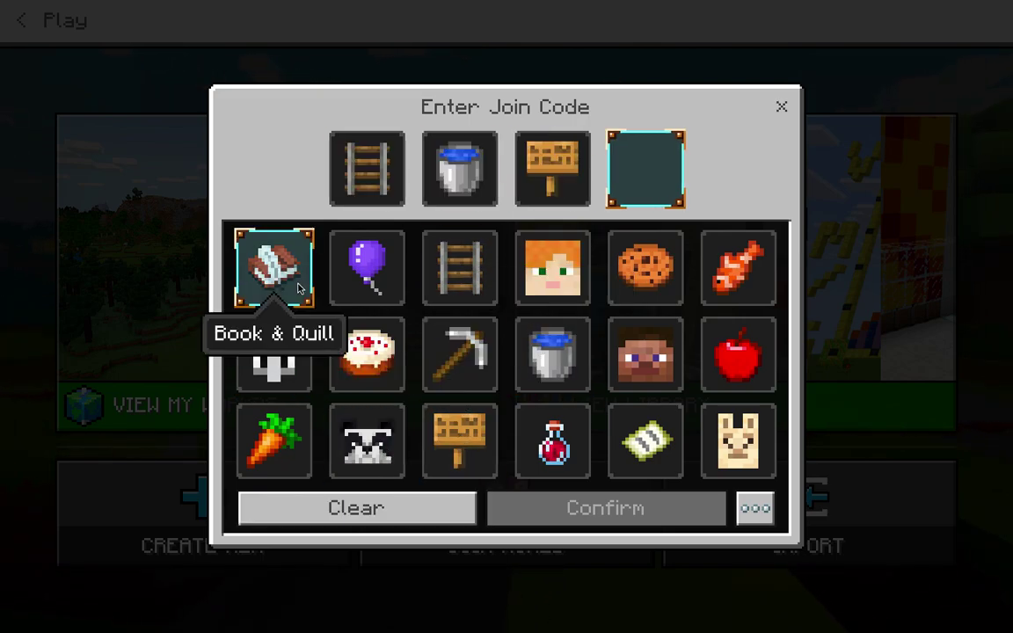
left_click(274, 267)
left_click(611, 512)
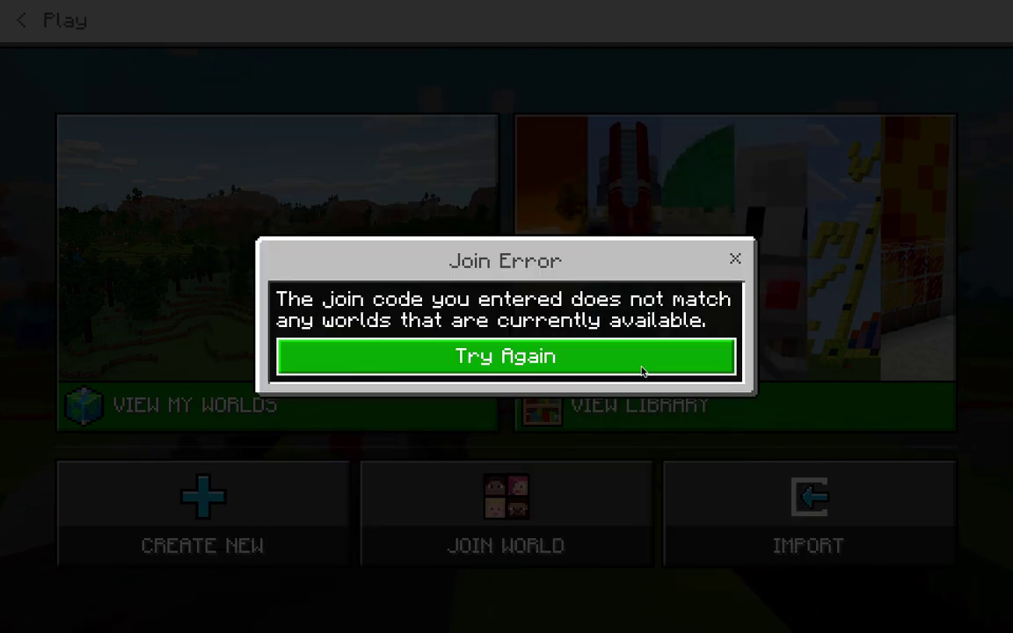
left_click(640, 368)
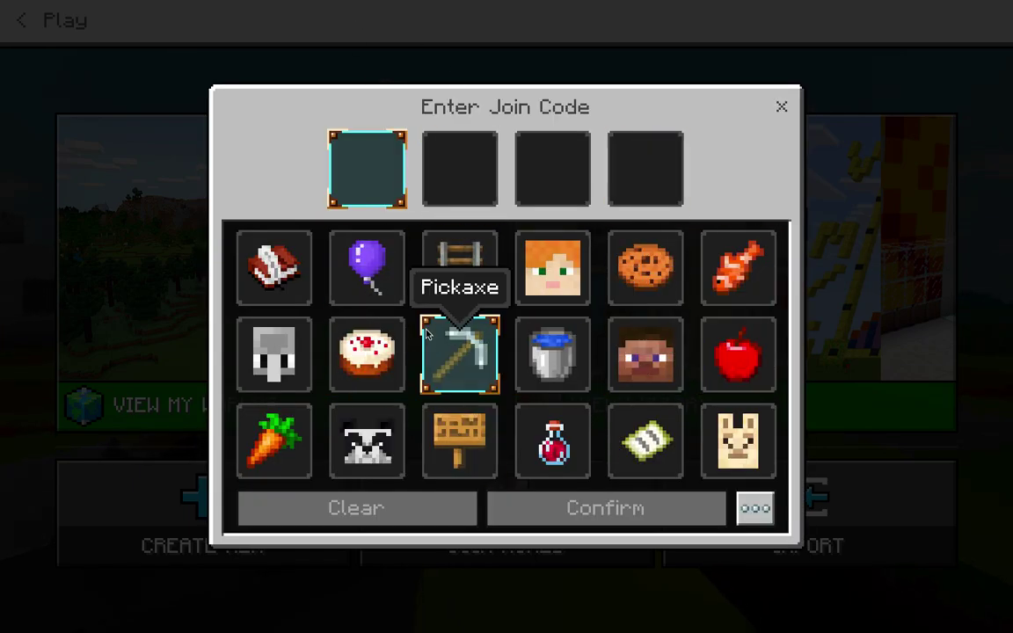
Step: Try the IP-address join option, then close it and the join-code screen
left_click(755, 509)
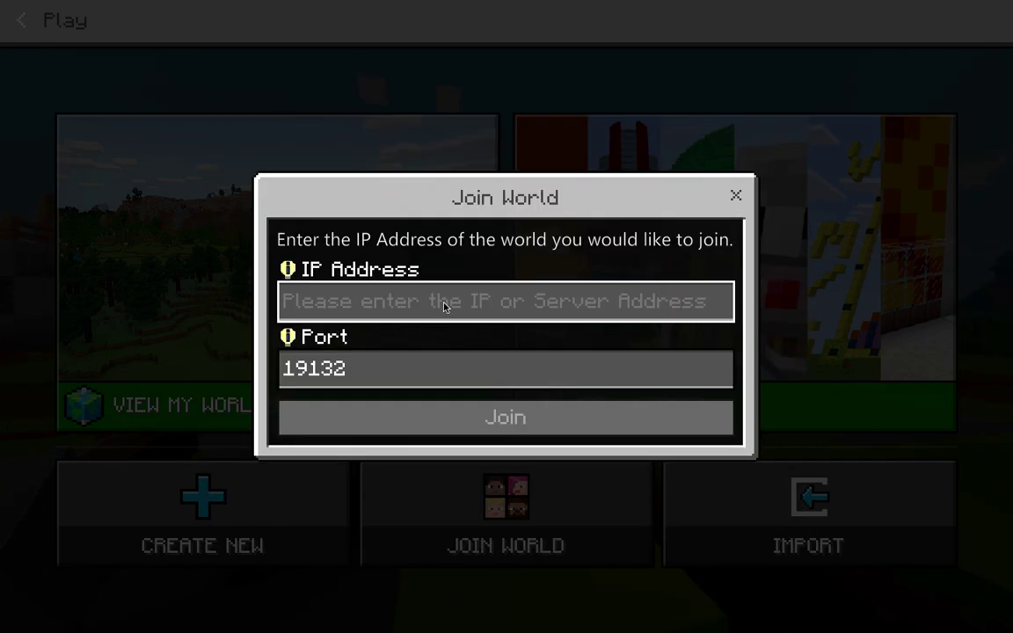
left_click(409, 303)
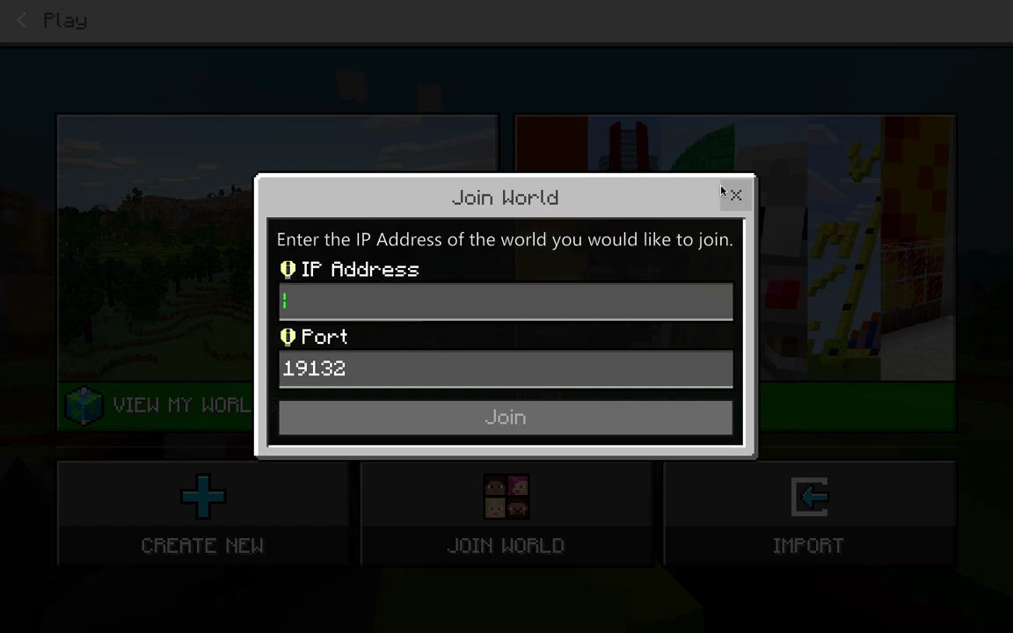
left_click(735, 195)
left_click(781, 107)
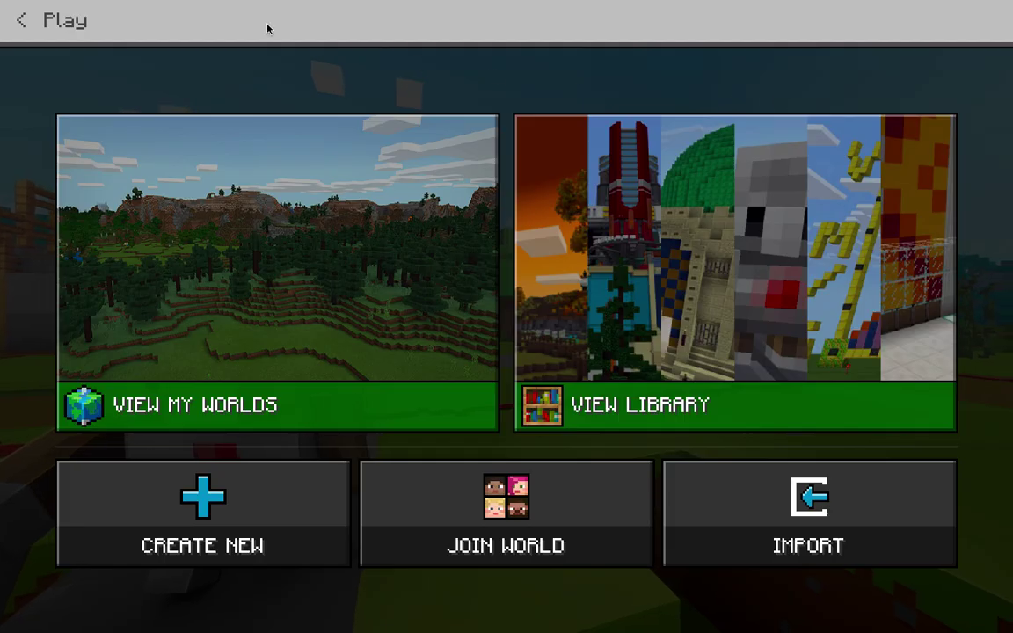